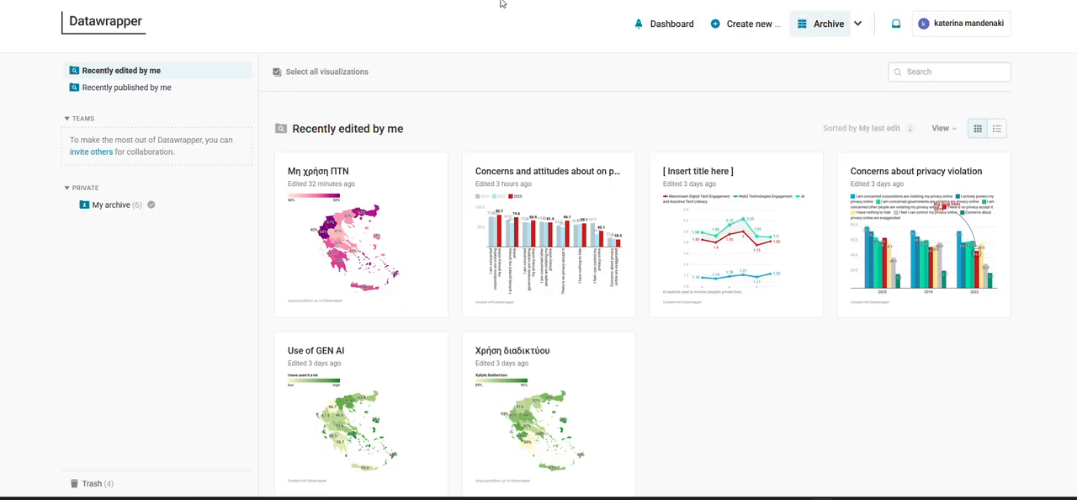
Create a new choropleth map from the visualization archive
click(740, 27)
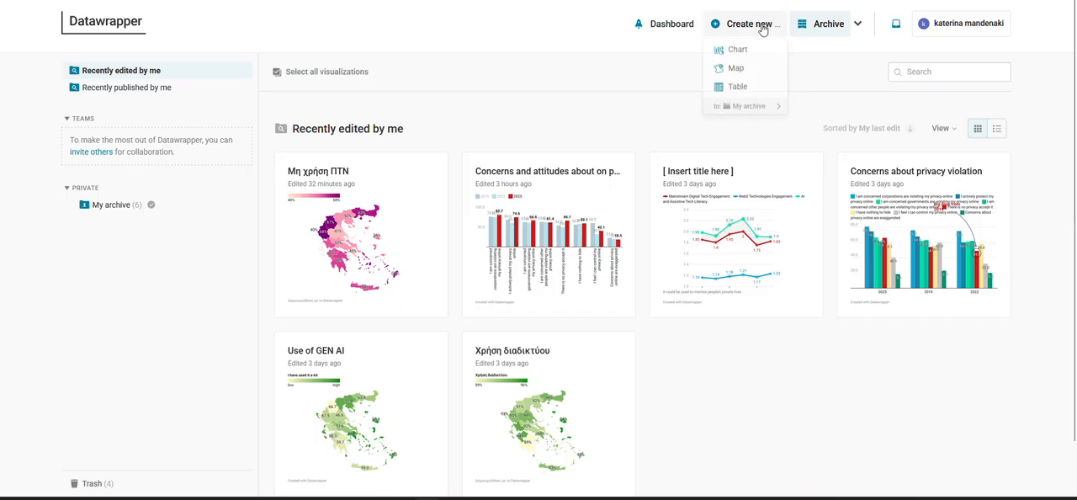
click(735, 68)
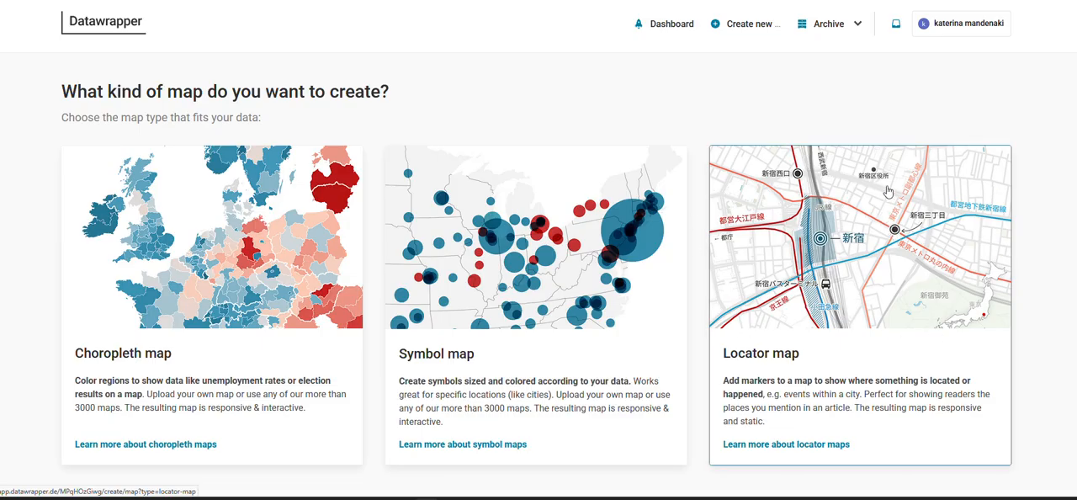
click(230, 227)
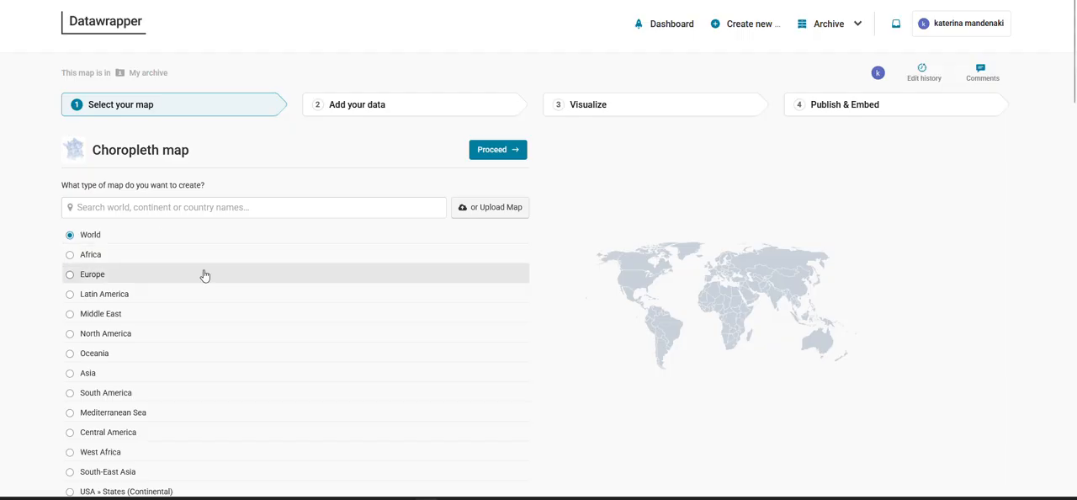
Look through the available base maps and search them for "greece"
scroll(206, 276, down, 10)
scroll(212, 281, down, 10)
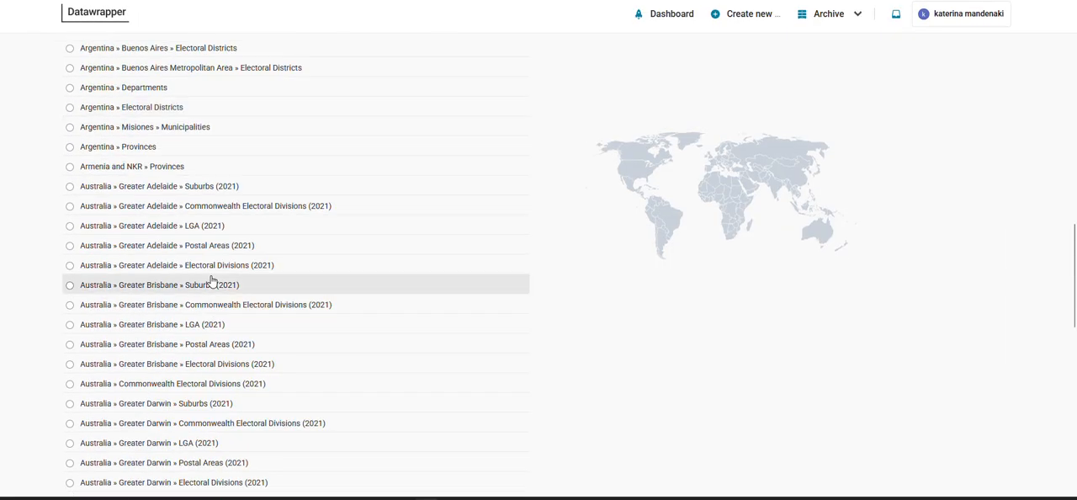
scroll(190, 210, down, 3)
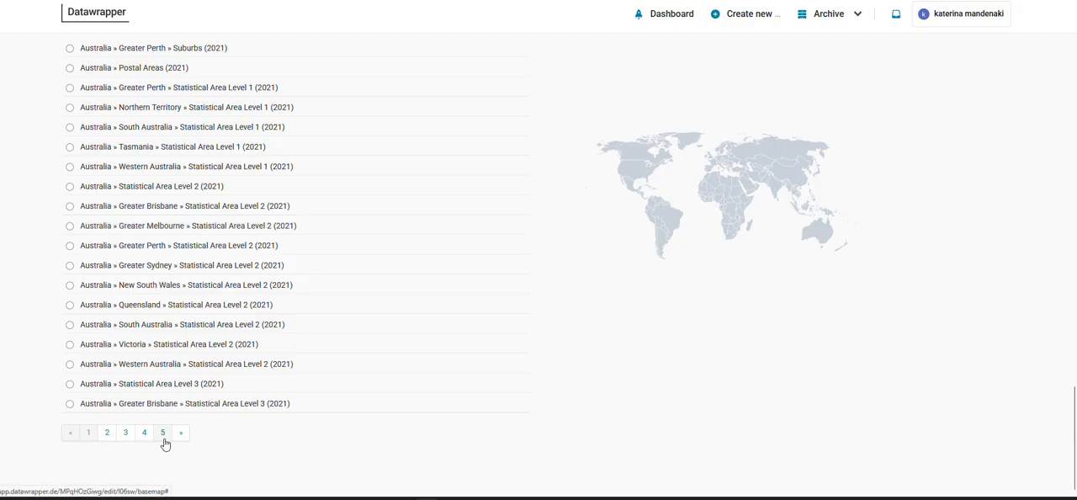
scroll(288, 394, up, 15)
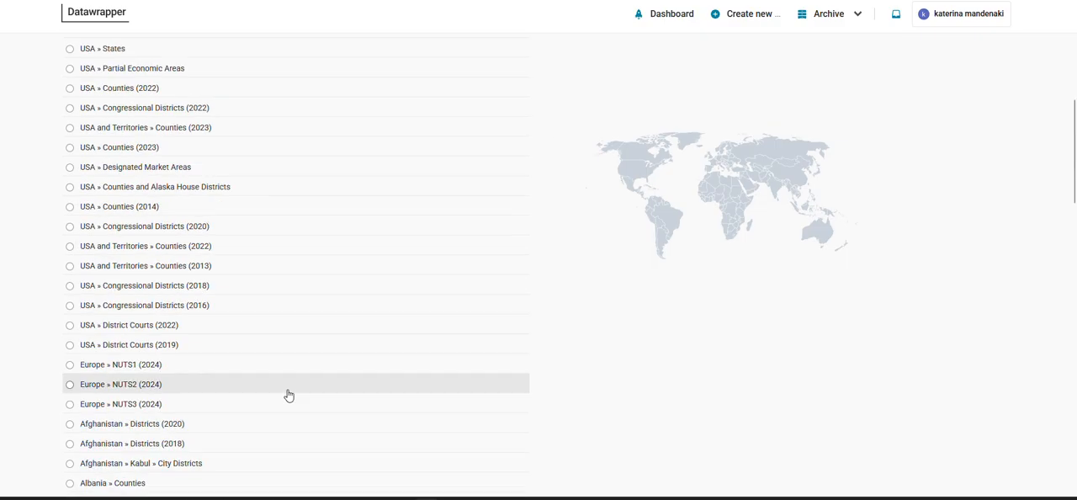
scroll(289, 395, up, 6)
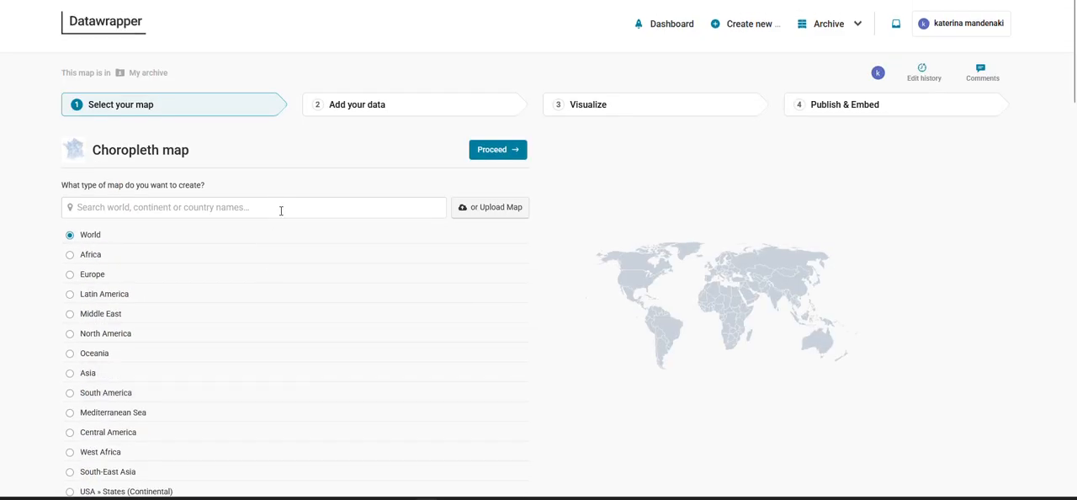
click(281, 210)
text(greece)
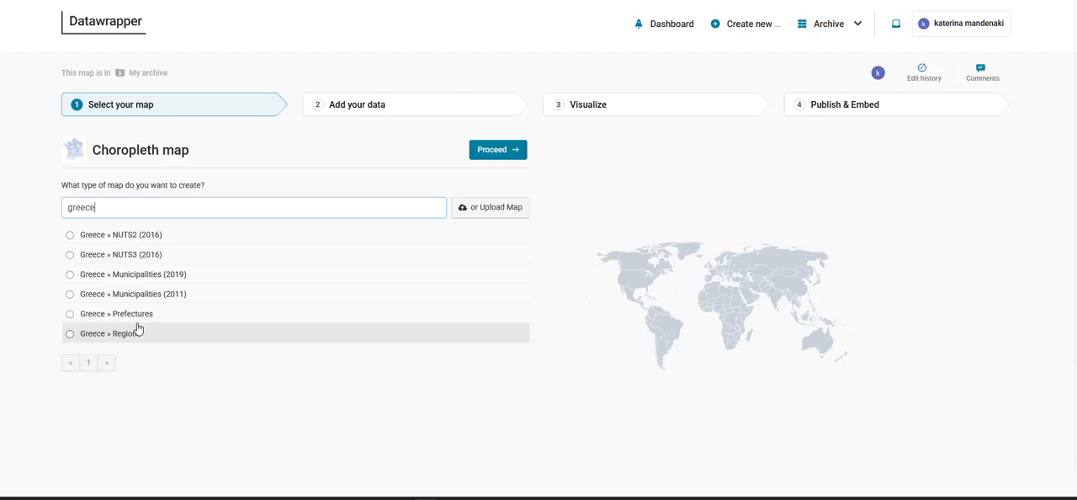
Preview Greece » NUTS3 (2016) and Municipalities (2019), choose Greece » NUTS2 (2016) as the base map and proceed to adding data
click(182, 238)
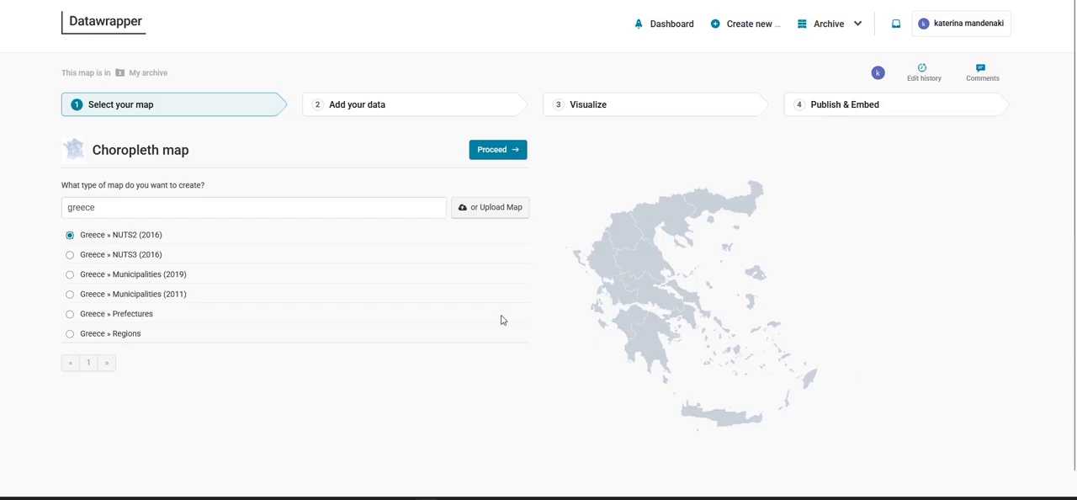
click(191, 257)
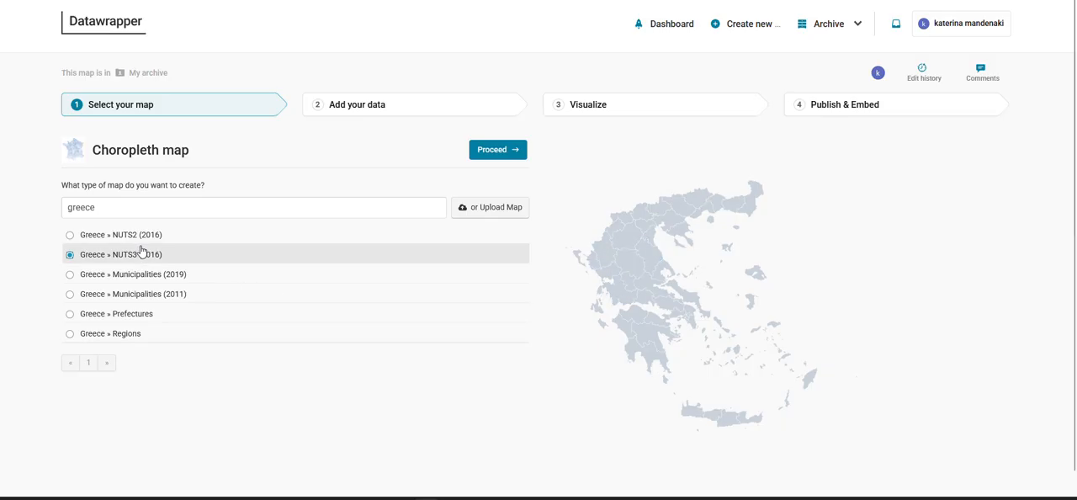
click(150, 282)
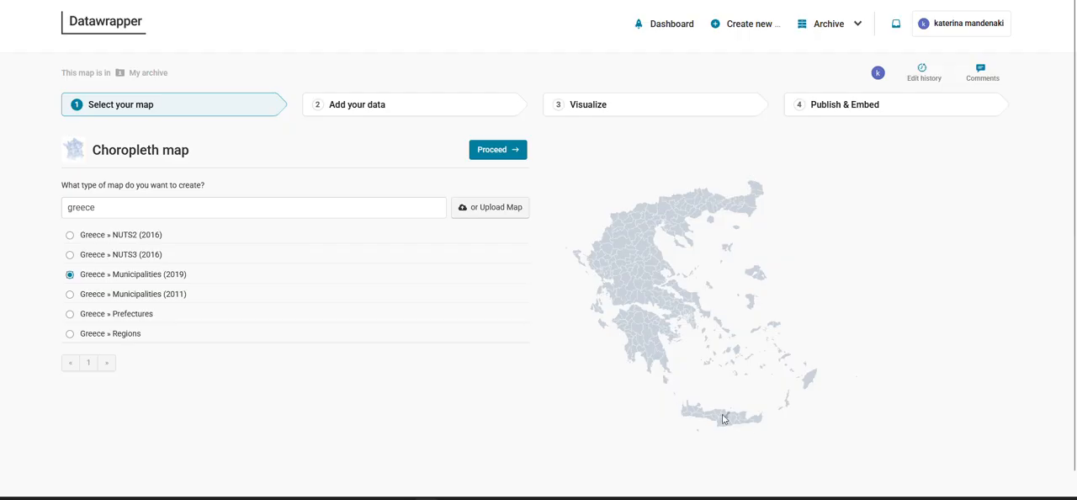
click(130, 235)
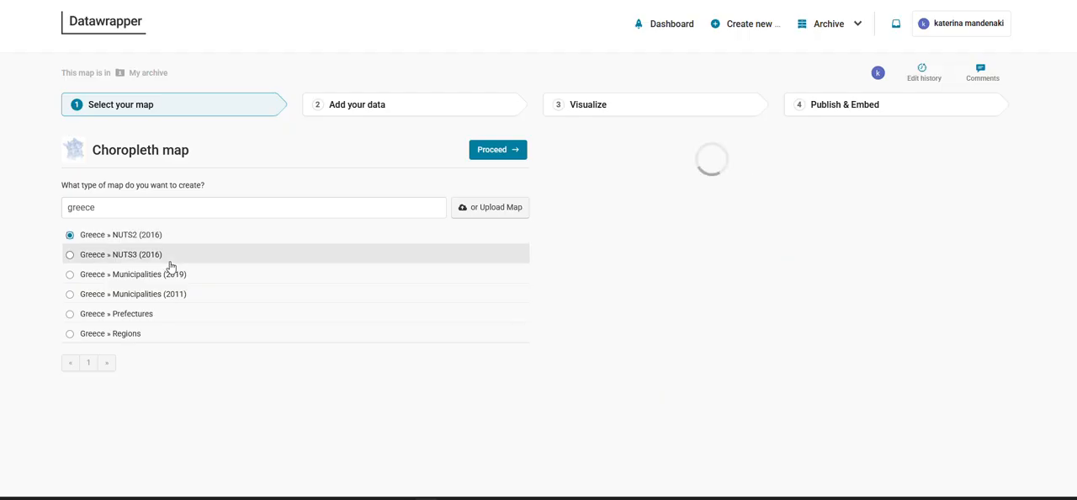
click(497, 151)
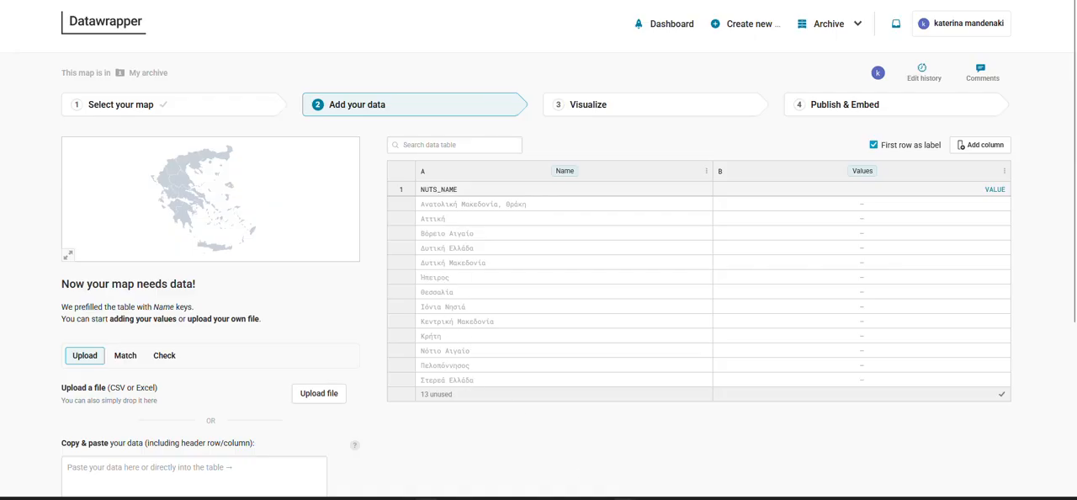
Switch to the Frequencies workbook in Excel and compare the region names in column B with the reformatted names in K10:K22
mouse_move(624, 497)
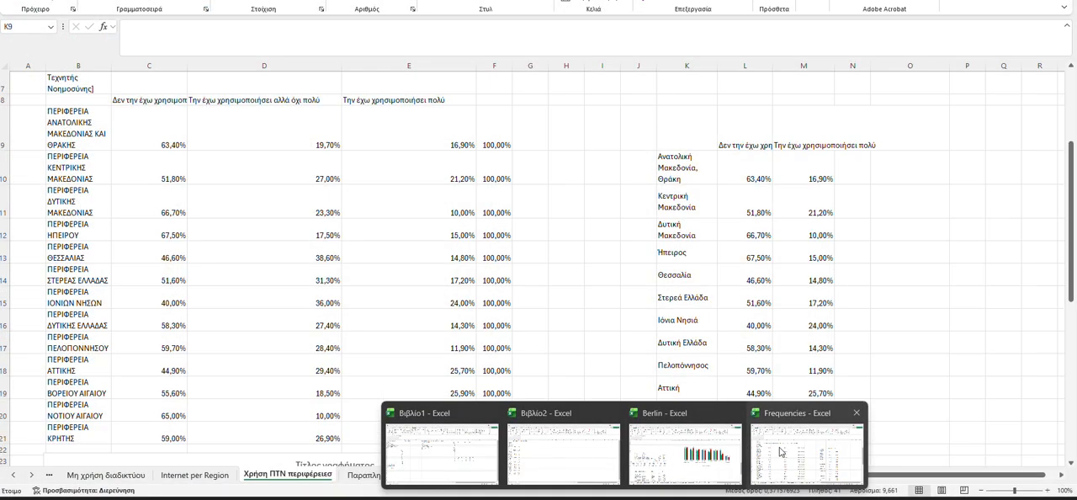
click(782, 451)
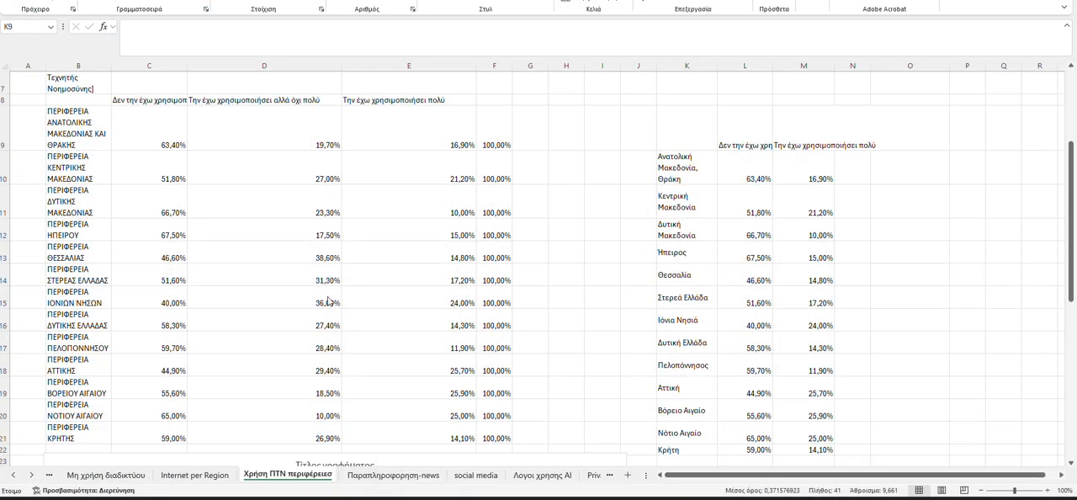
click(77, 118)
click(76, 161)
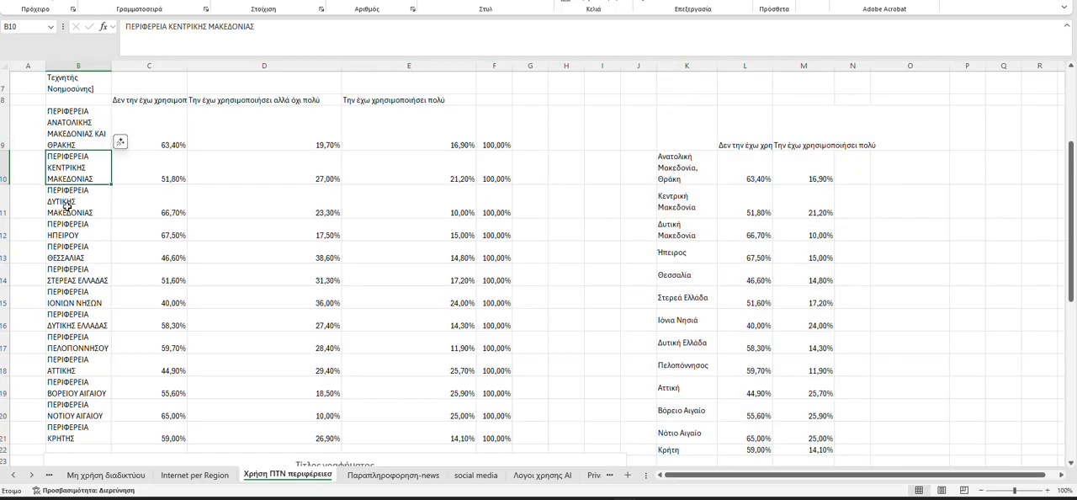
click(78, 237)
click(79, 256)
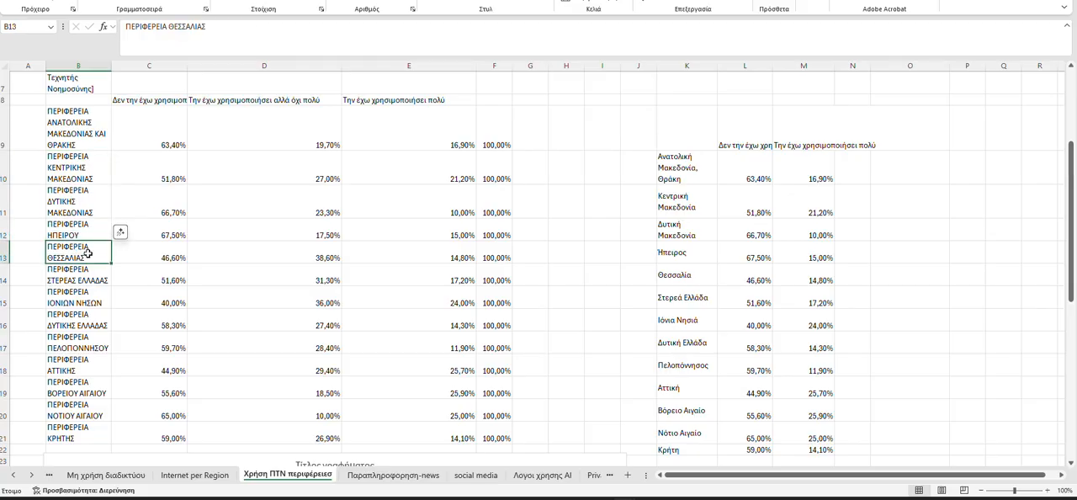
drag(74, 118, 76, 433)
drag(702, 163, 685, 450)
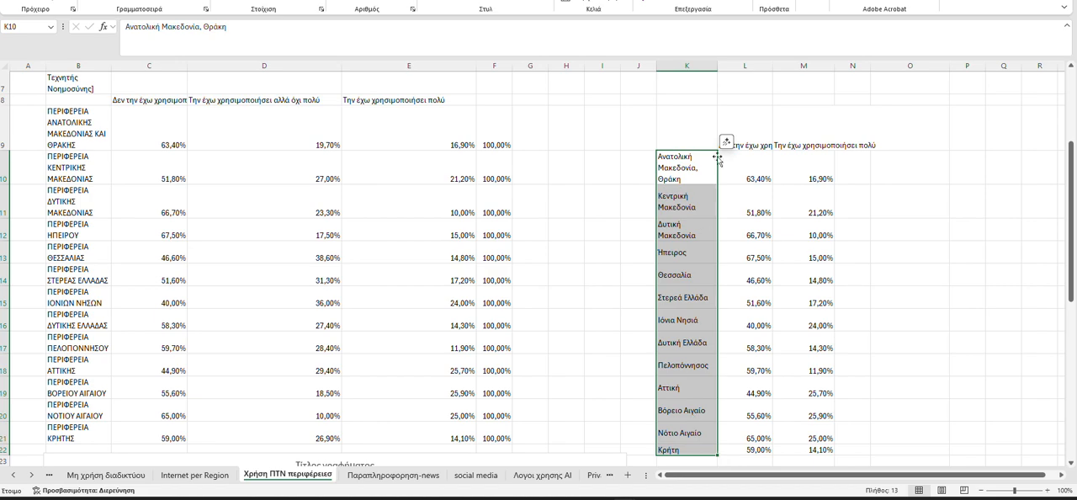
Examine the three usage-level columns C to E, their headers and regional percentages on the Χρήση ΠΤΝ περιφέρειες sheet
click(148, 108)
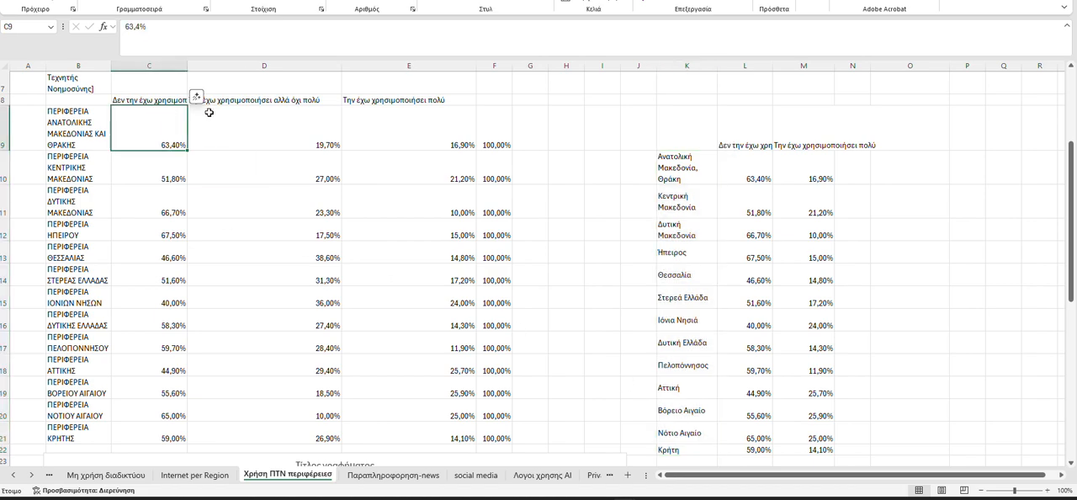
click(174, 99)
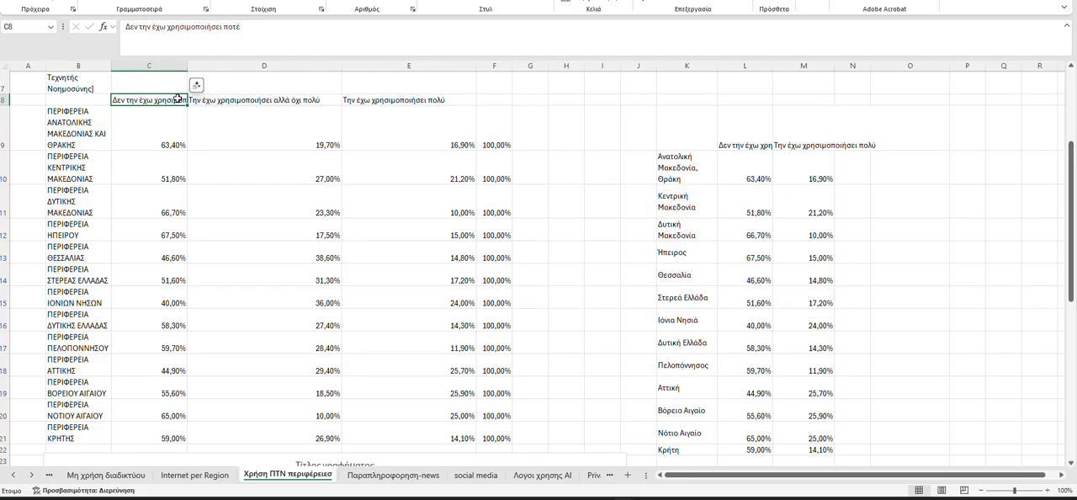
click(171, 118)
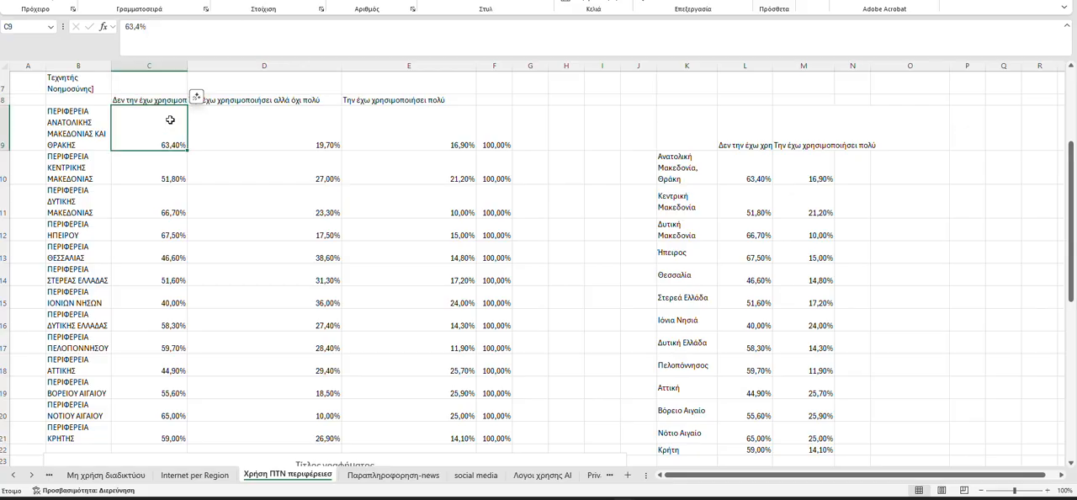
click(168, 102)
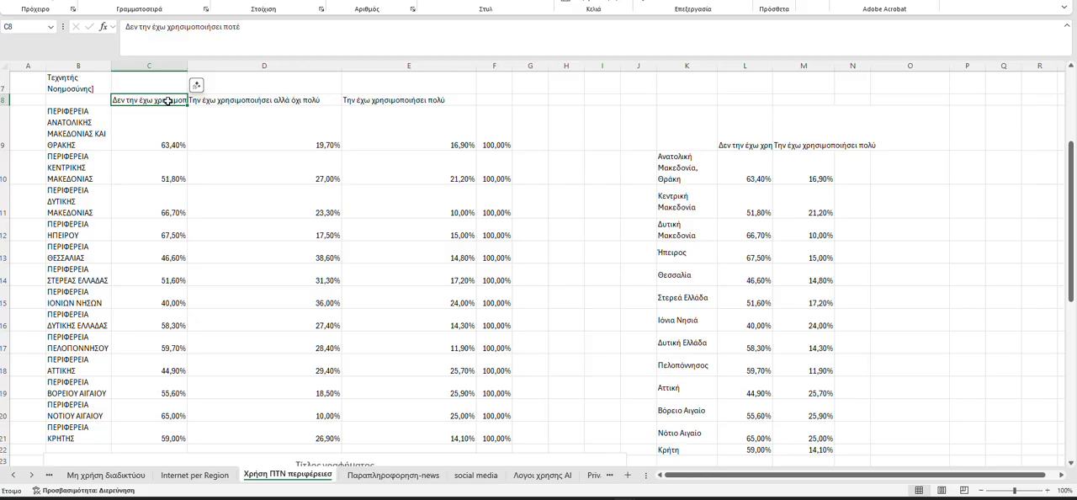
click(243, 103)
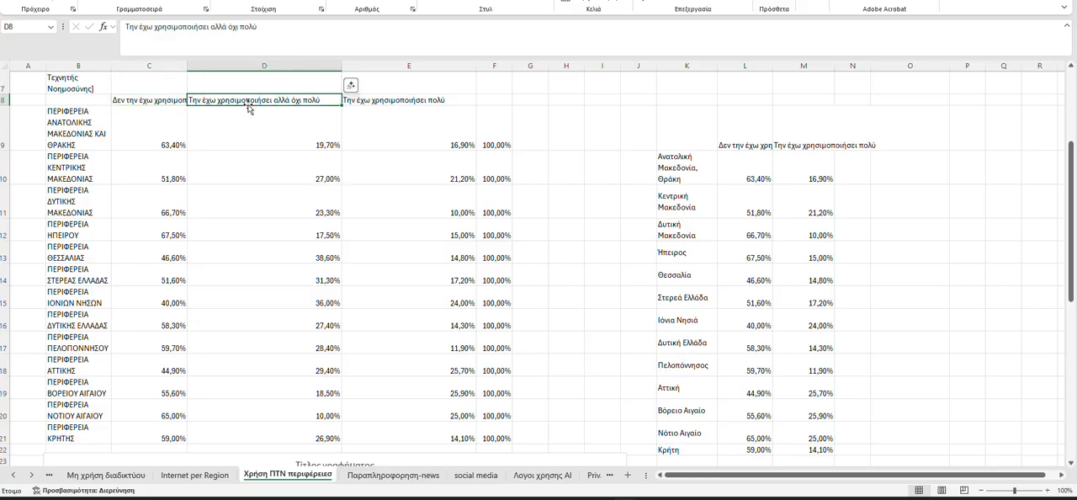
click(366, 102)
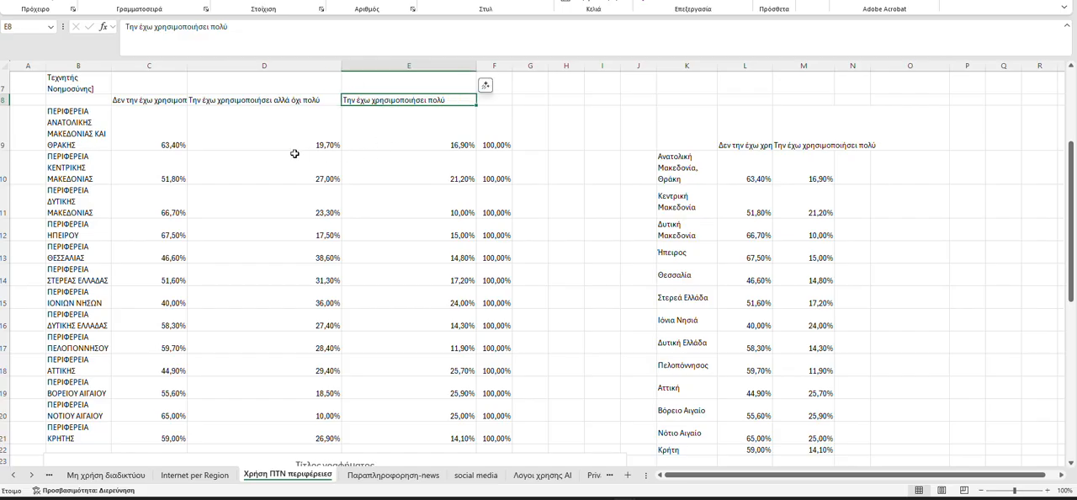
drag(271, 99, 272, 426)
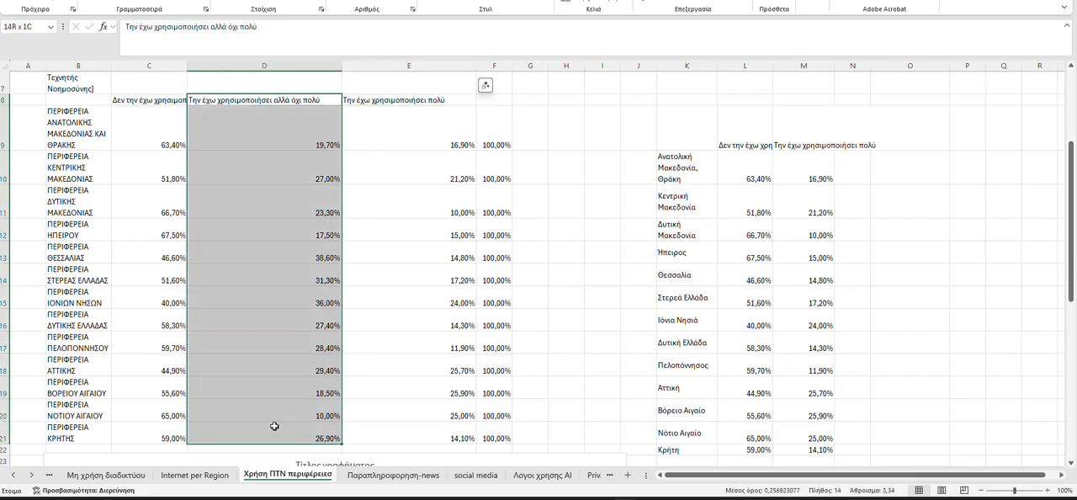
click(133, 101)
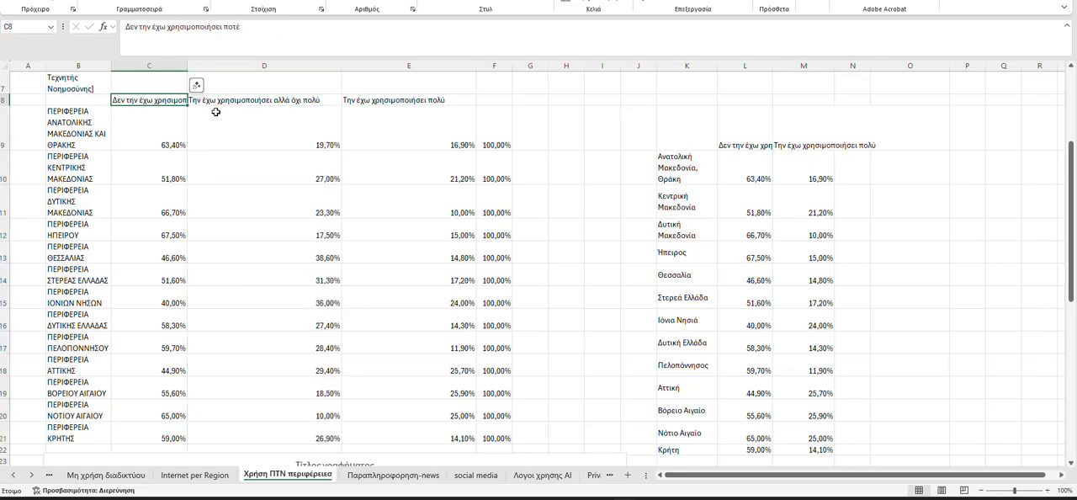
click(386, 122)
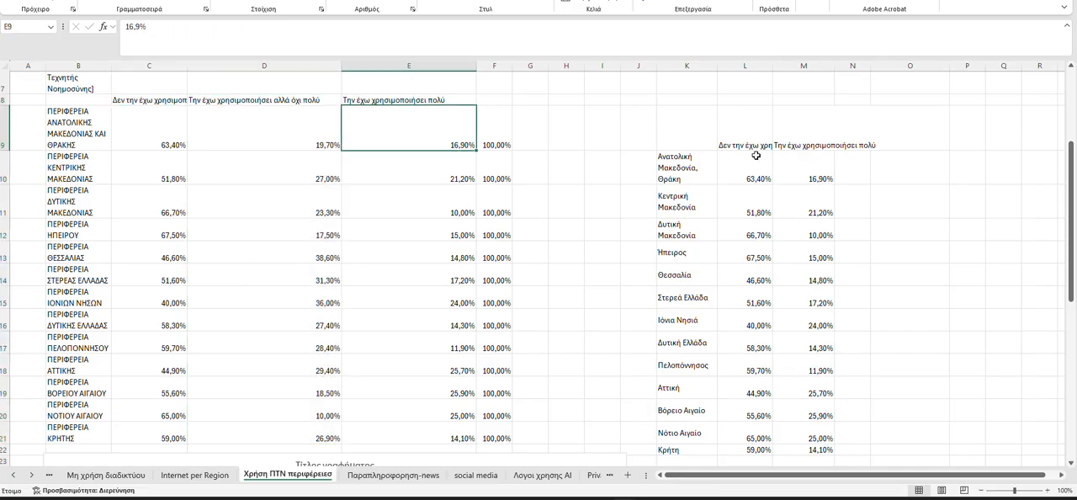
Copy the region table K9:M22, switch back to Datawrapper and paste it into the map's data table
drag(677, 135, 800, 448)
key(ctrl+c)
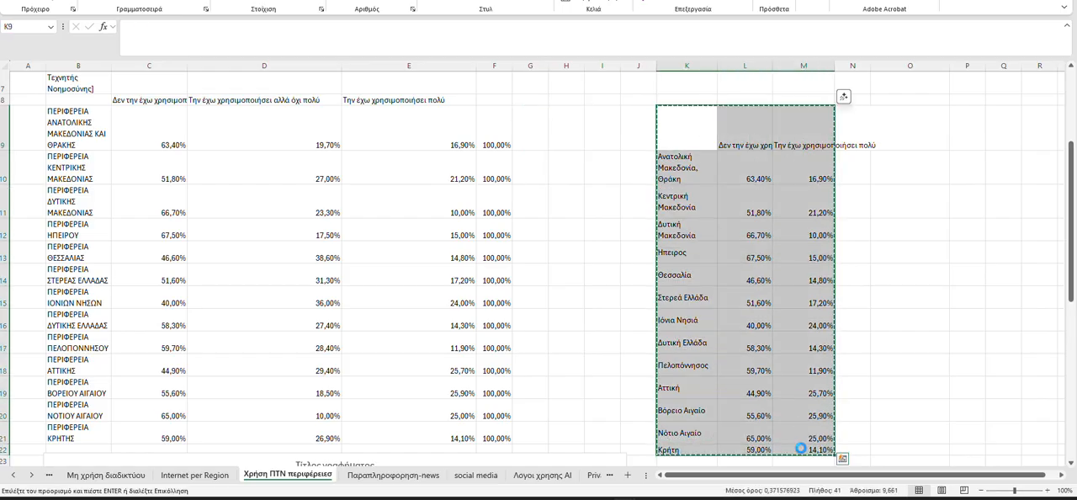
key(alt+Tab)
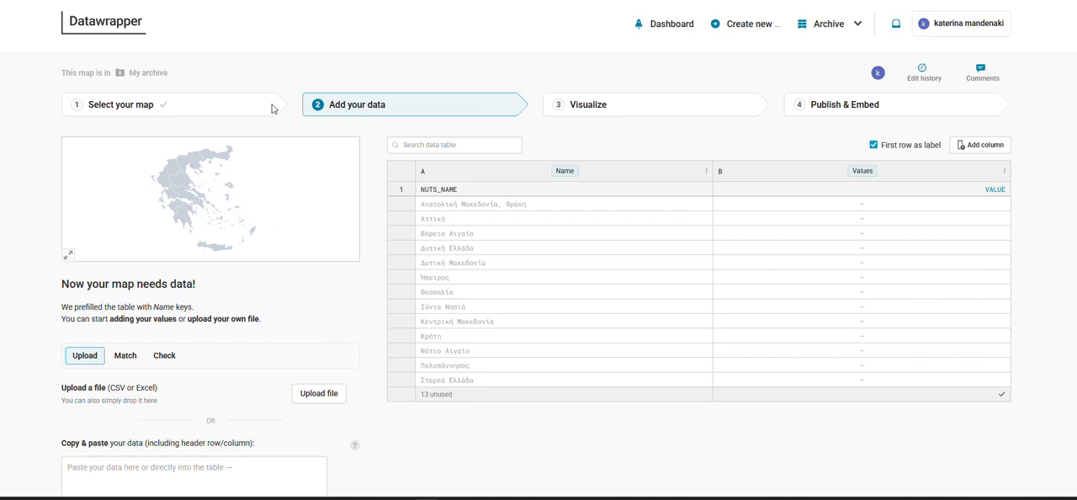
scroll(245, 120, down, 1)
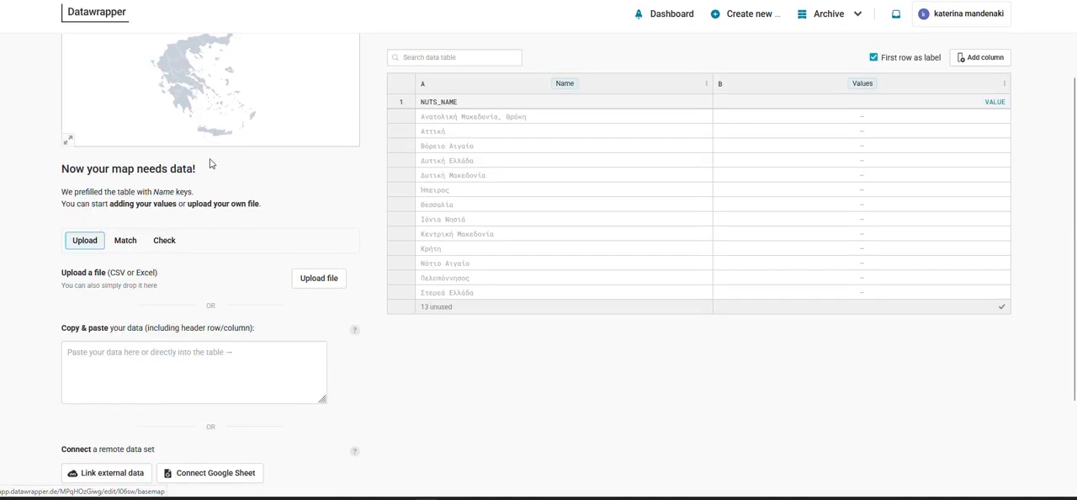
click(137, 357)
key(ctrl+v)
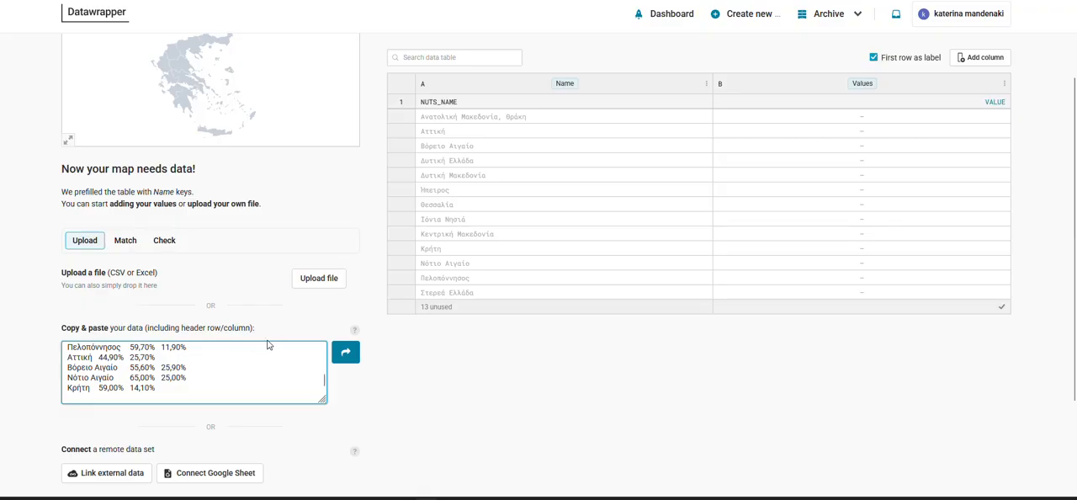
click(346, 354)
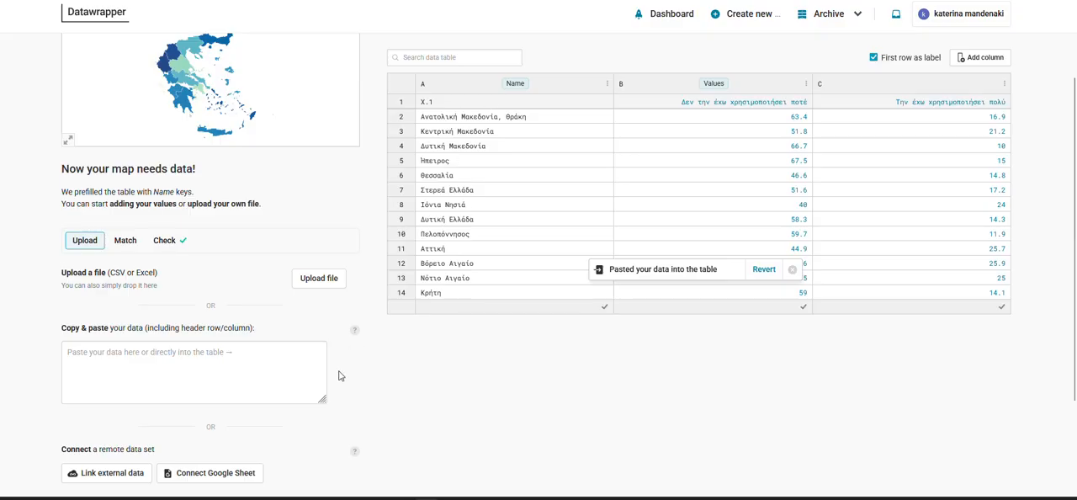
Review the column matching for Name and Values, run the data check and proceed to visualizing the map
click(126, 242)
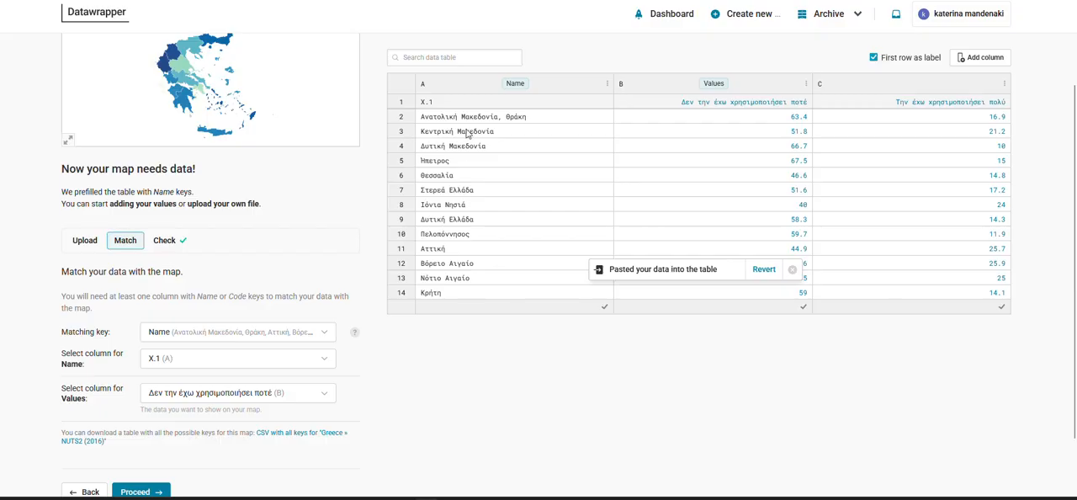
scroll(570, 397, down, 1)
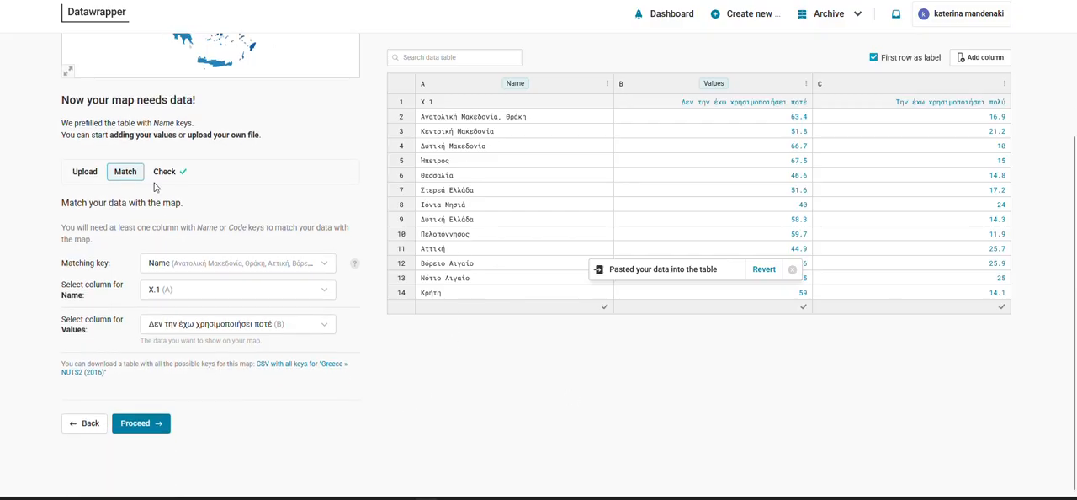
click(248, 297)
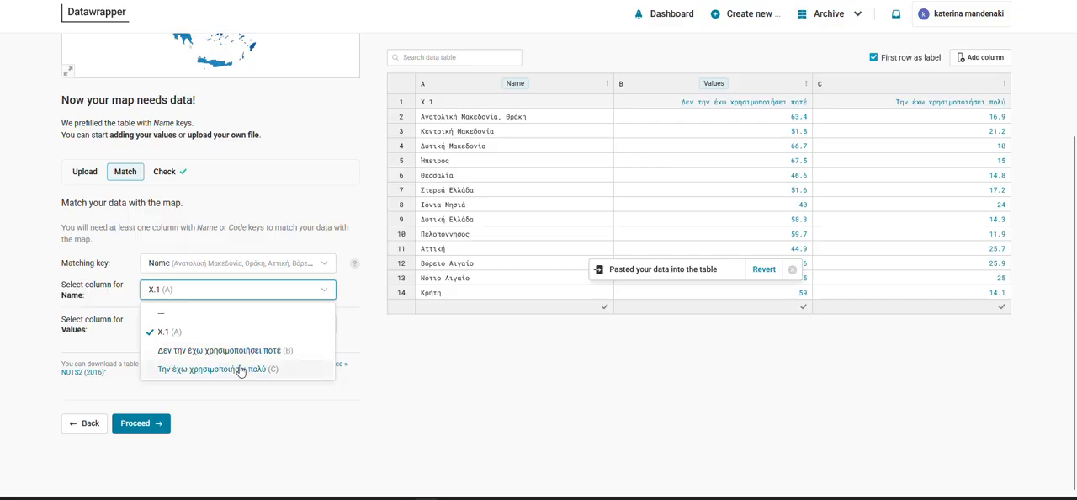
click(396, 358)
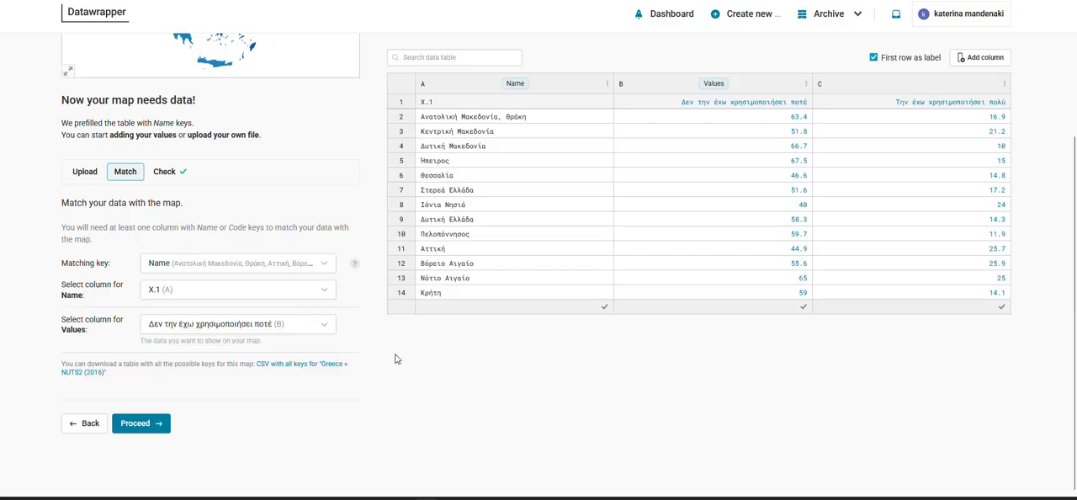
click(164, 173)
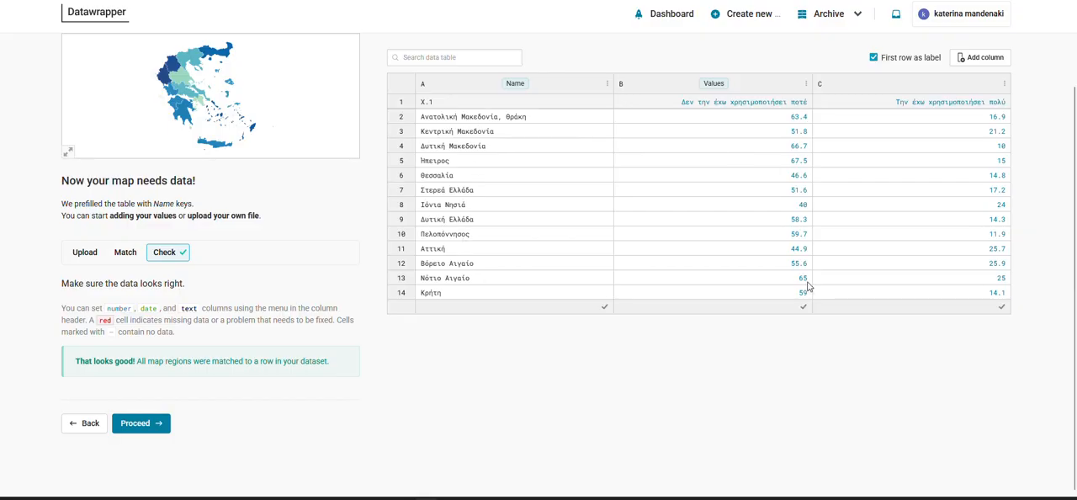
click(143, 424)
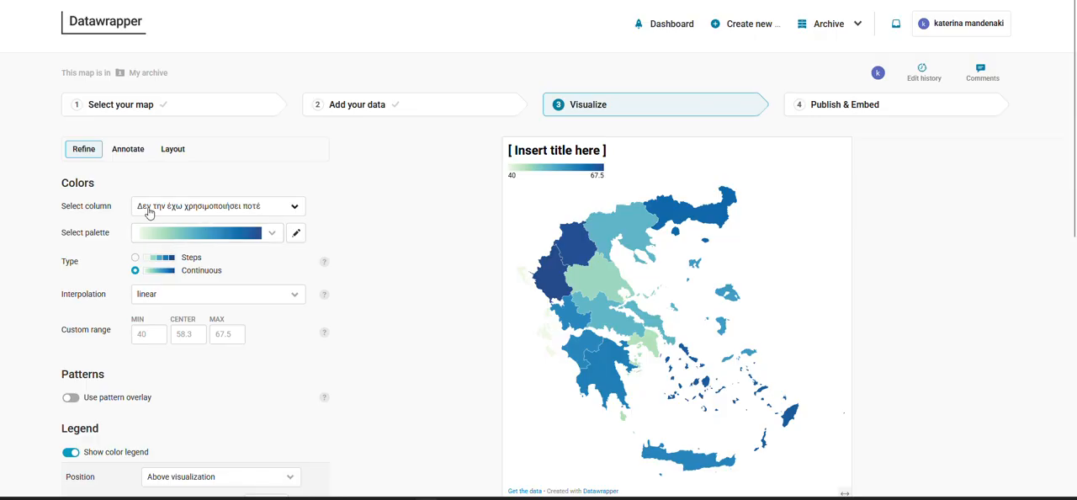
Keep Δεν την έχω χρησιμοποιήσει ποτέ as the colour column and apply the light-pink-to-purple palette to the map
click(186, 211)
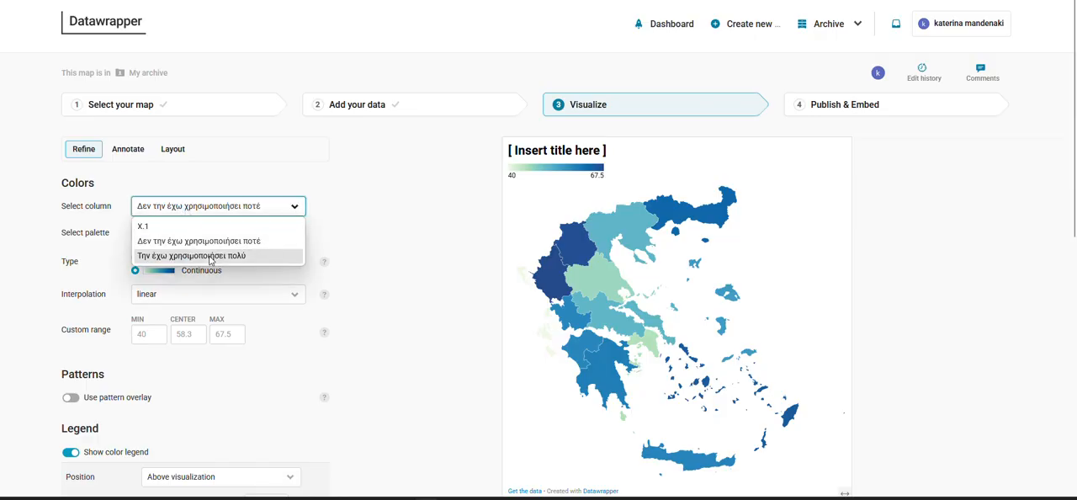
click(223, 242)
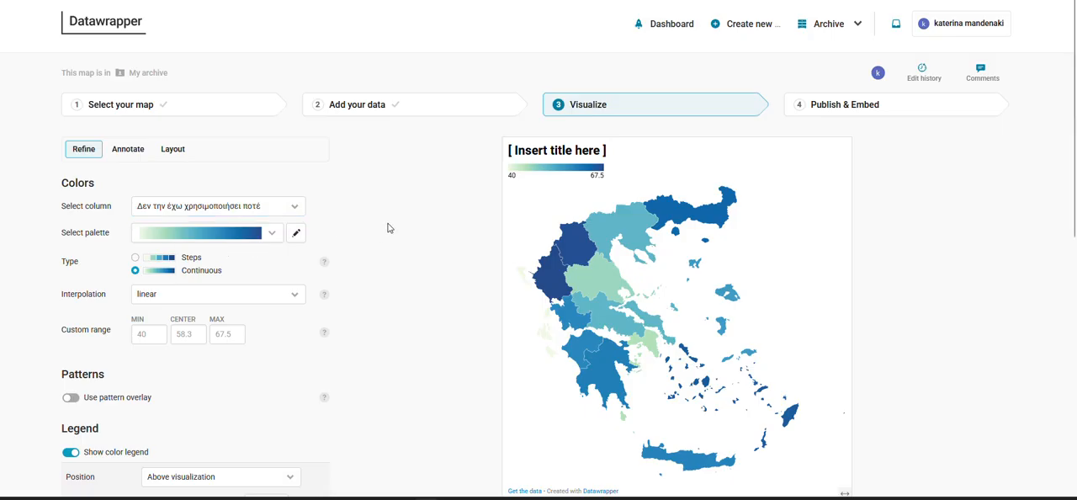
click(271, 232)
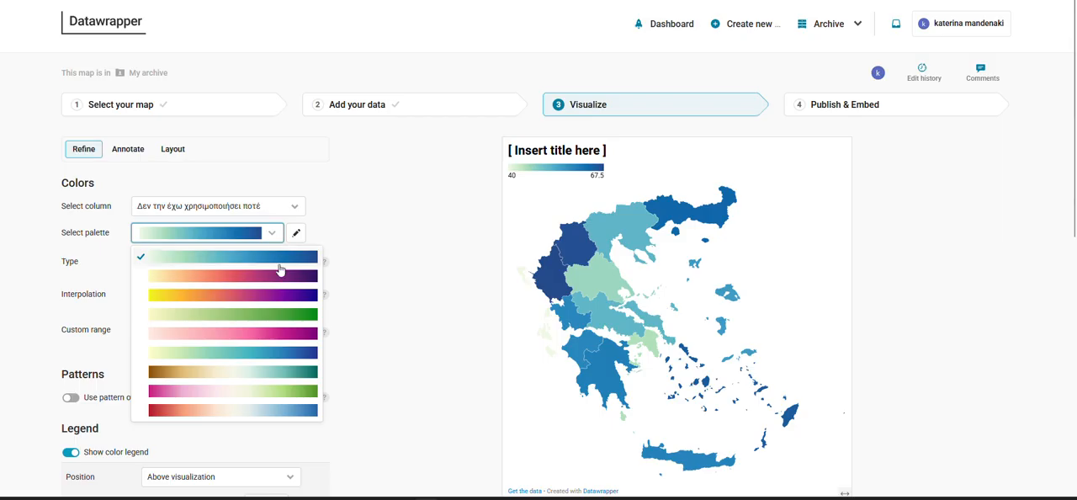
click(277, 332)
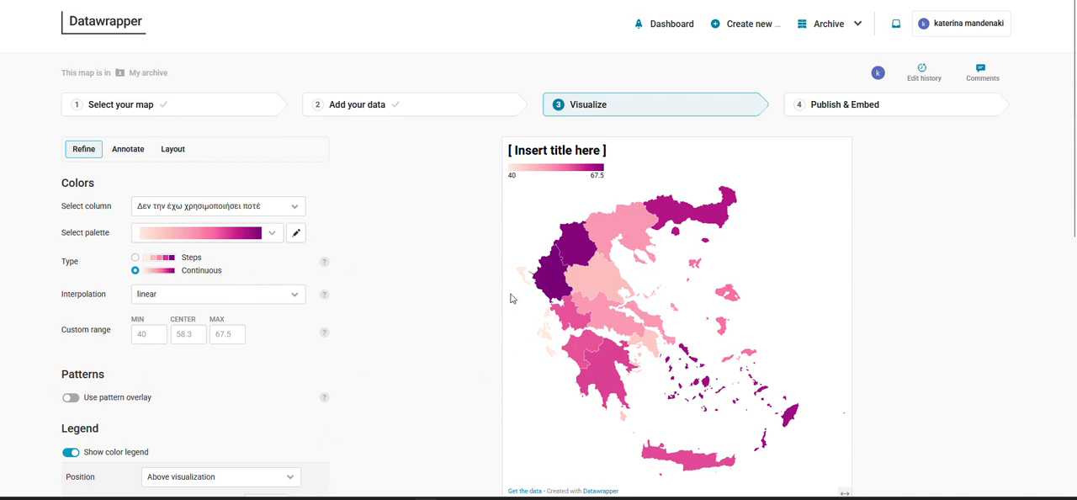
Try the colour legend below the visualization and return its position to above the visualization
scroll(510, 297, down, 2)
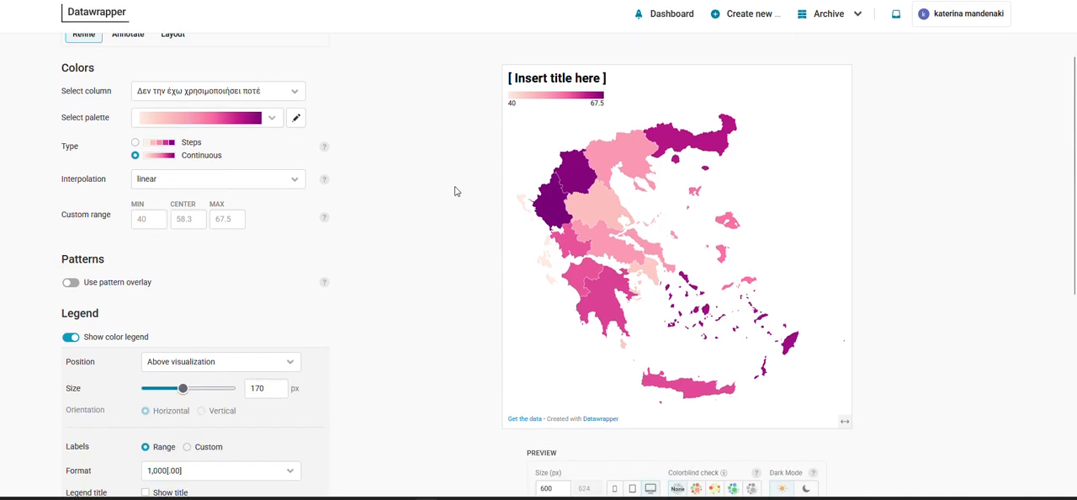
scroll(451, 191, down, 3)
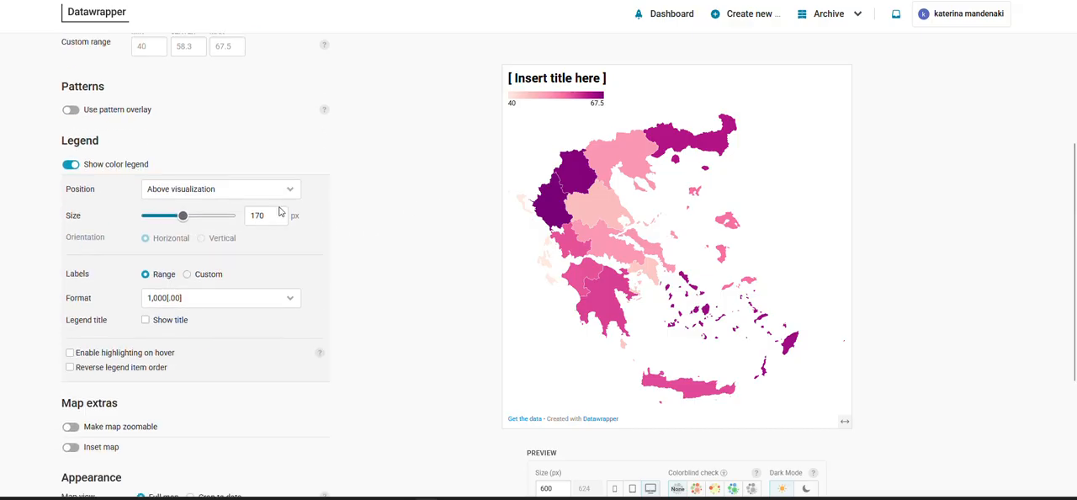
click(185, 195)
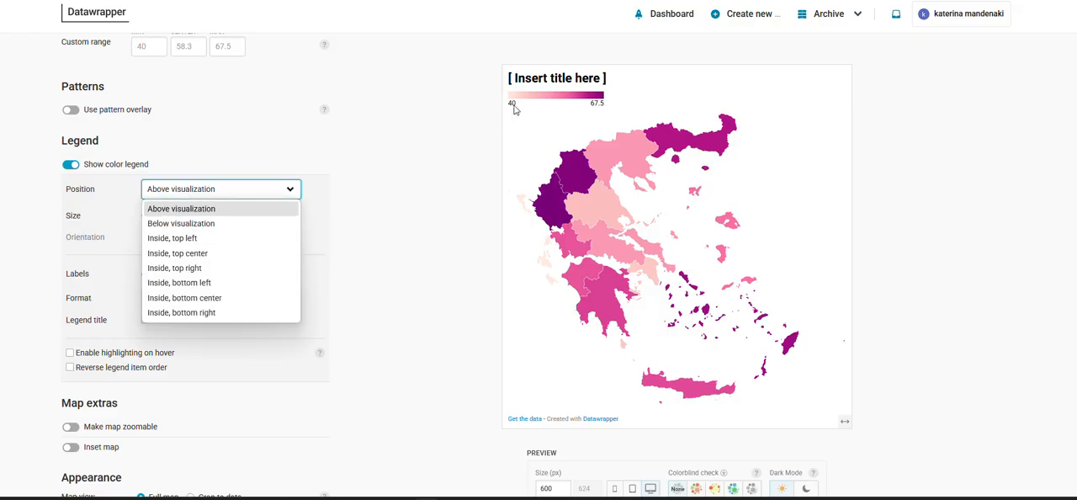
click(203, 228)
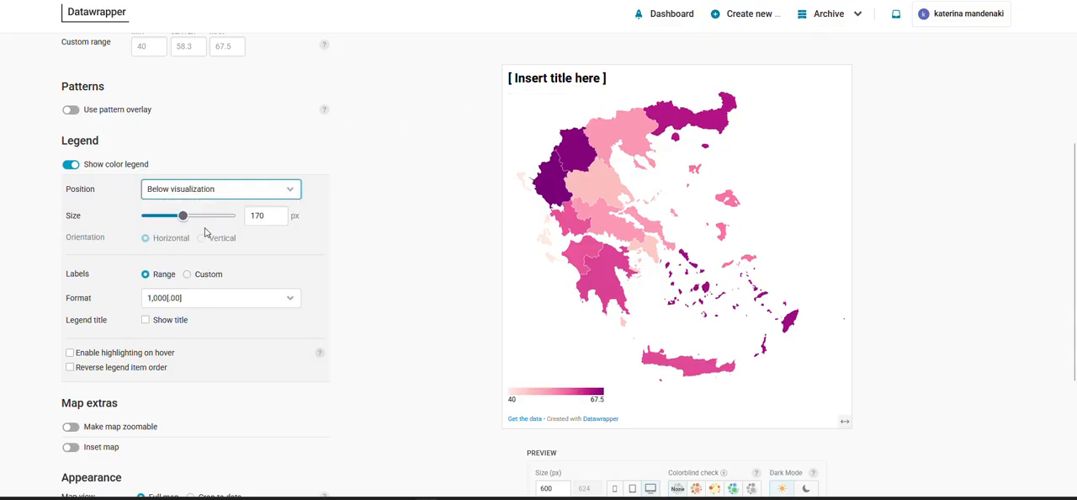
click(223, 196)
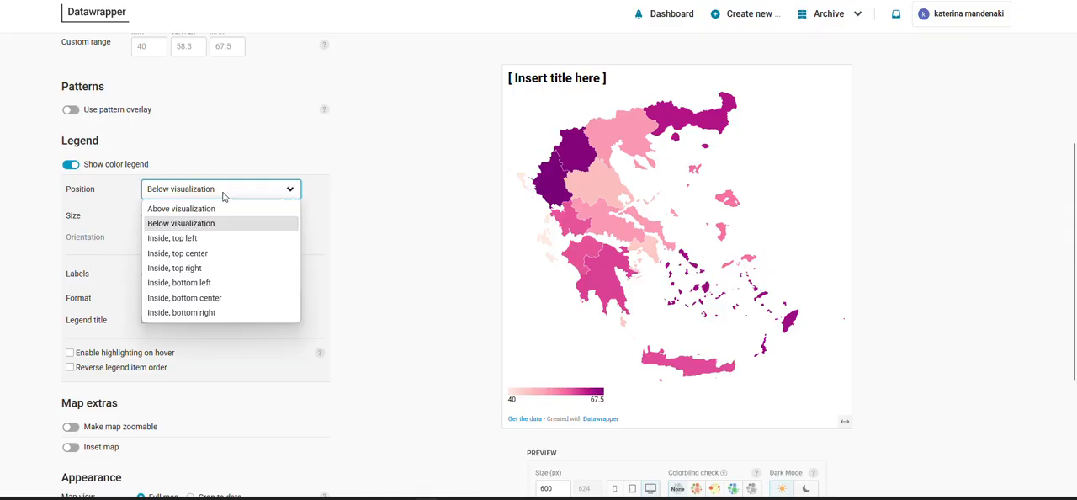
click(223, 209)
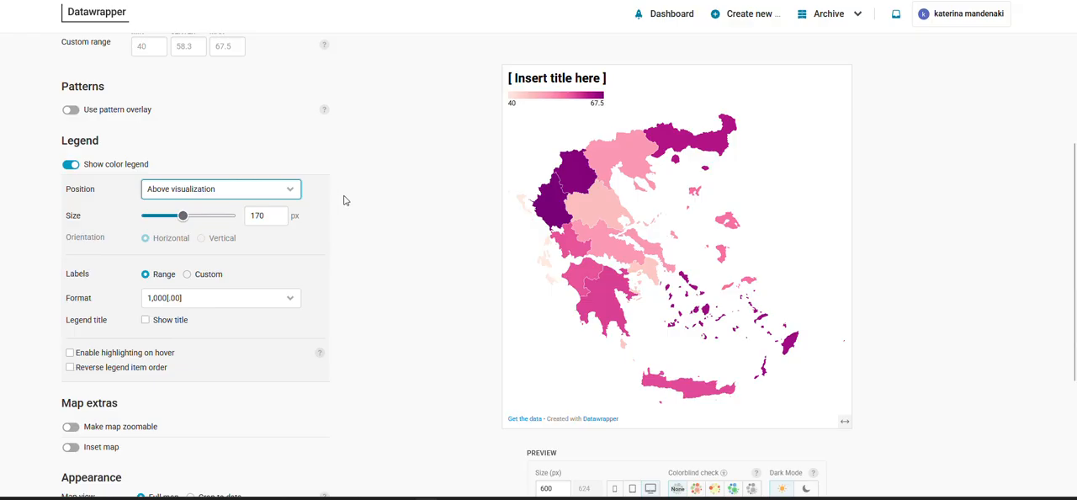
Enable legend highlighting on hover, make the map zoomable and turn on the inset map
scroll(394, 192, down, 2)
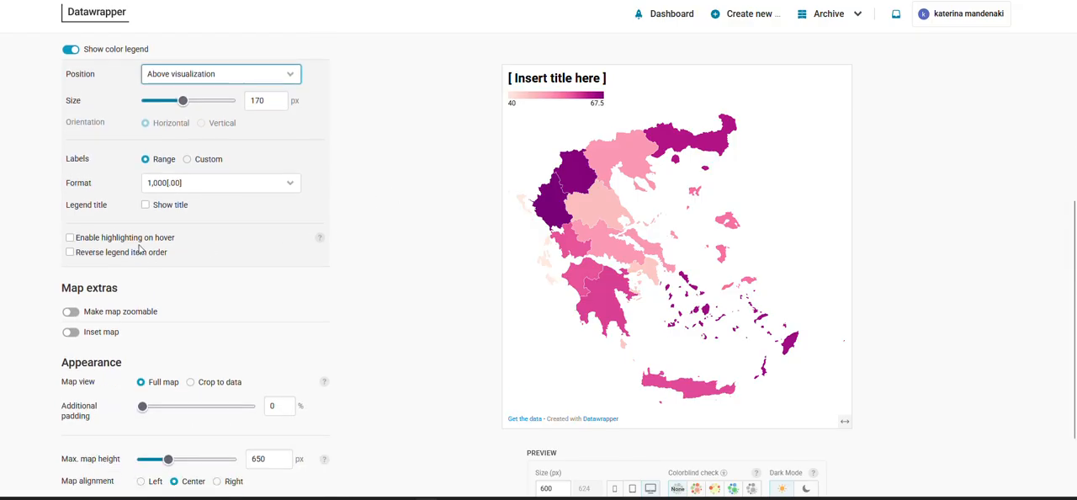
click(70, 240)
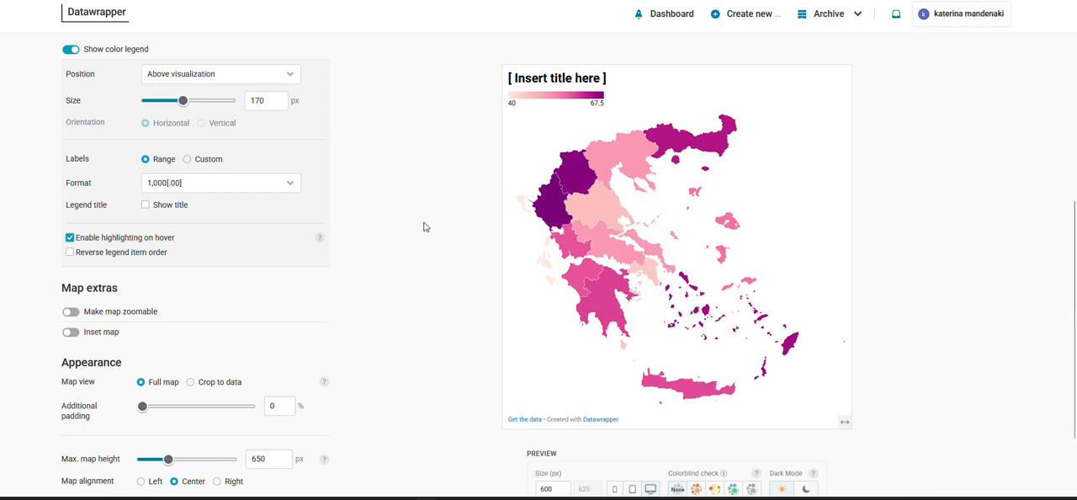
click(71, 312)
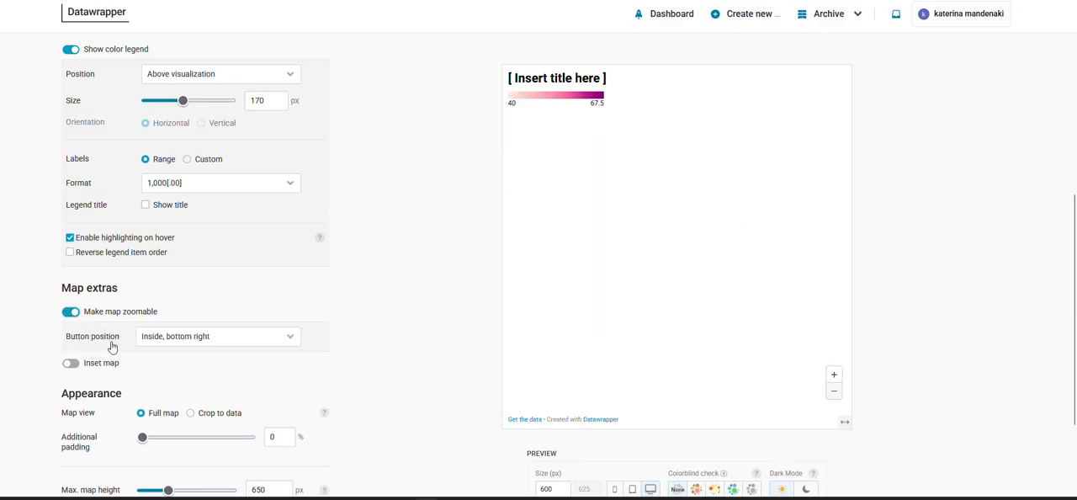
click(72, 364)
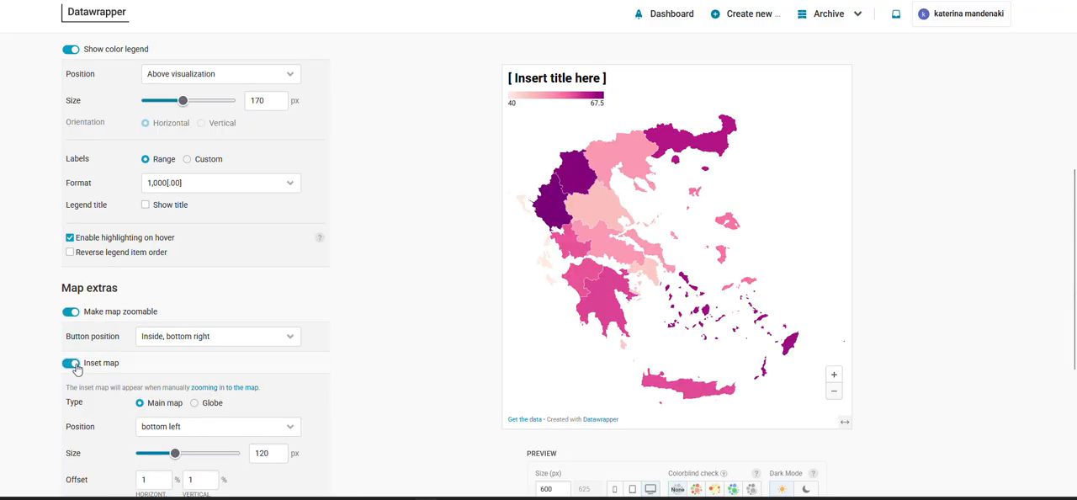
Zoom in on the Aegean islands in the map preview to test the zoom controls and inset map
click(832, 372)
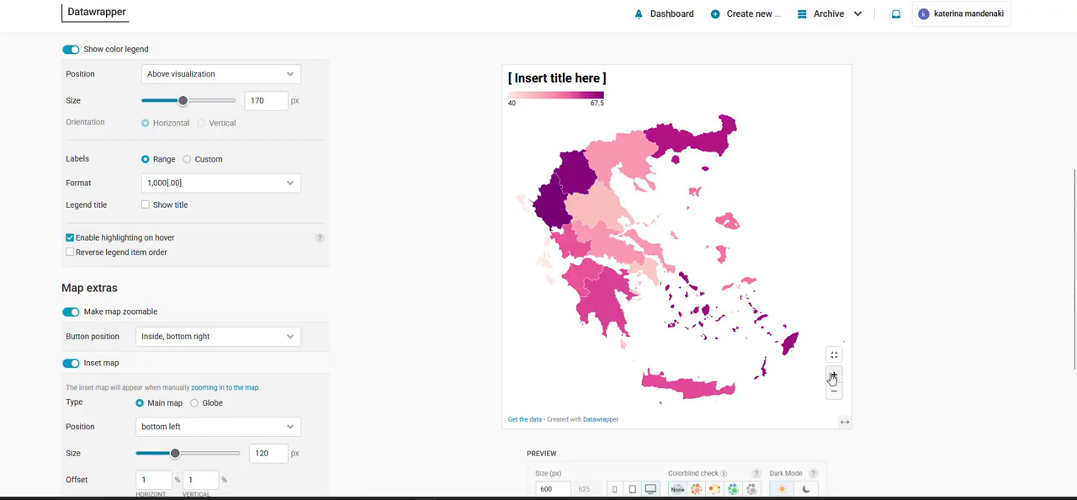
drag(730, 304, 680, 224)
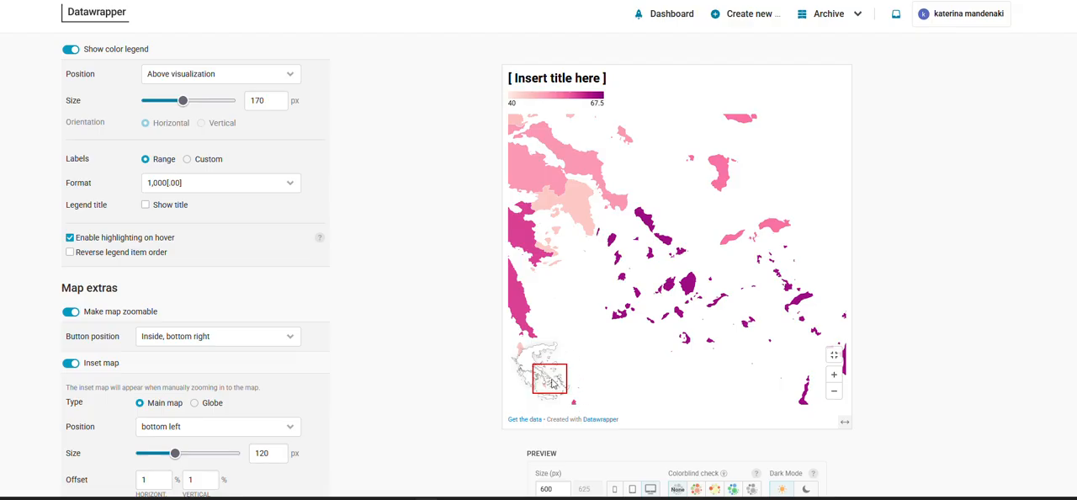
click(833, 374)
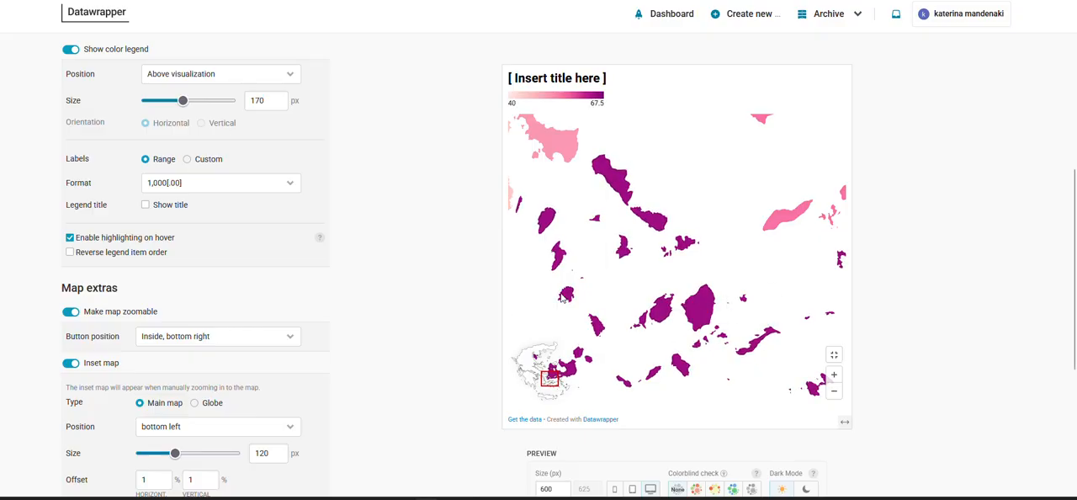
Try the inset map at top left and return its position to bottom left
scroll(387, 324, down, 2)
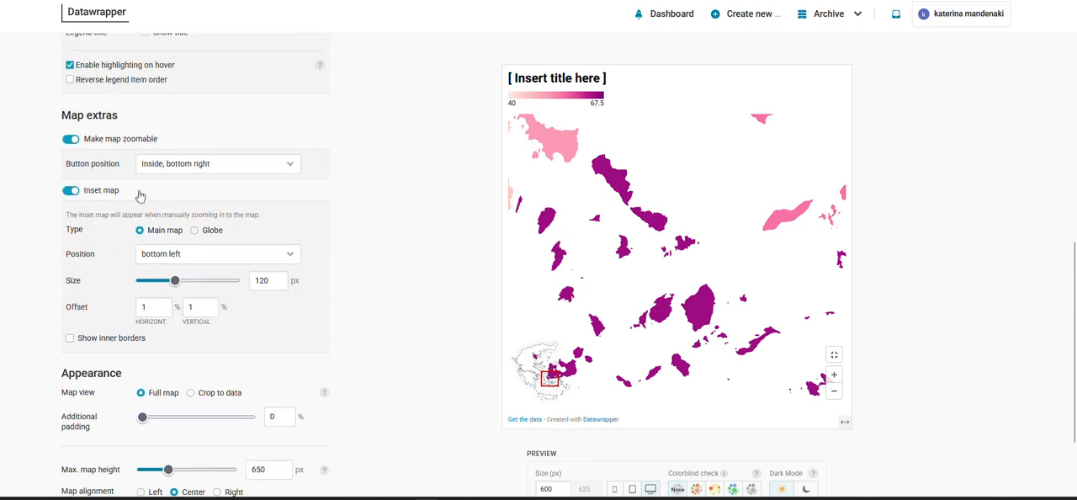
click(199, 253)
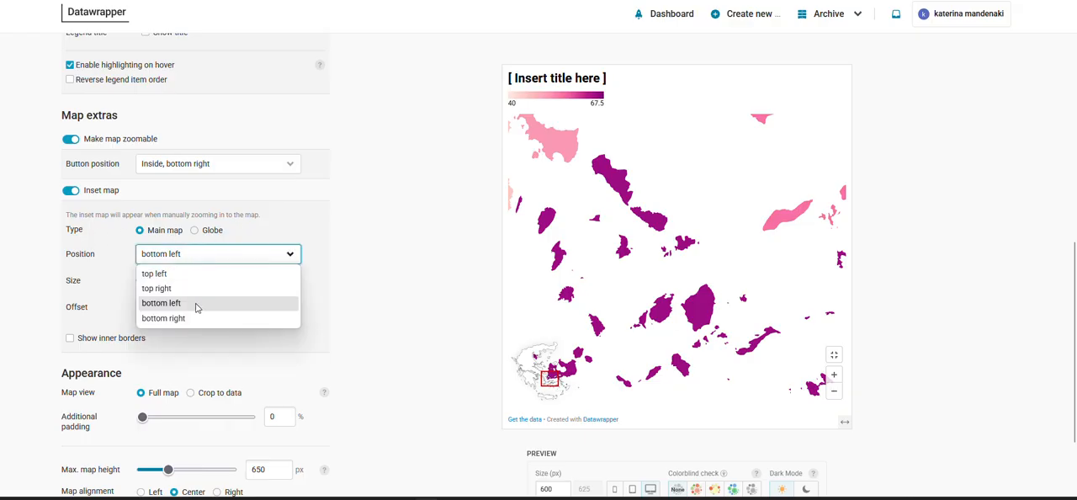
click(194, 306)
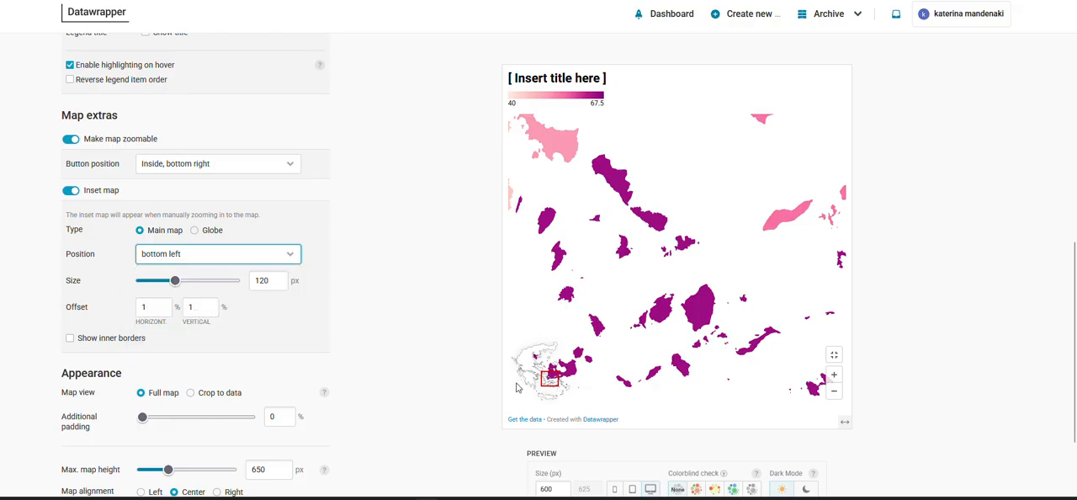
click(280, 254)
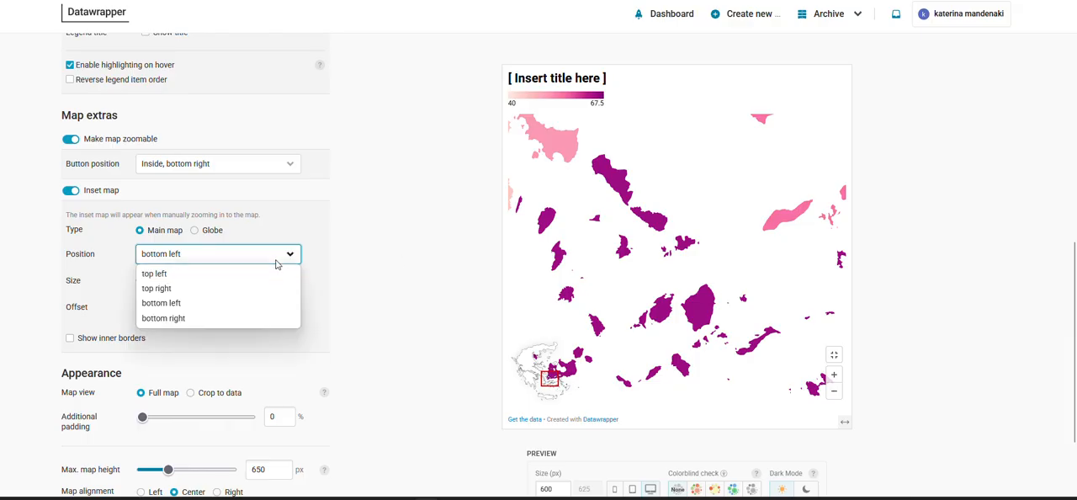
click(178, 274)
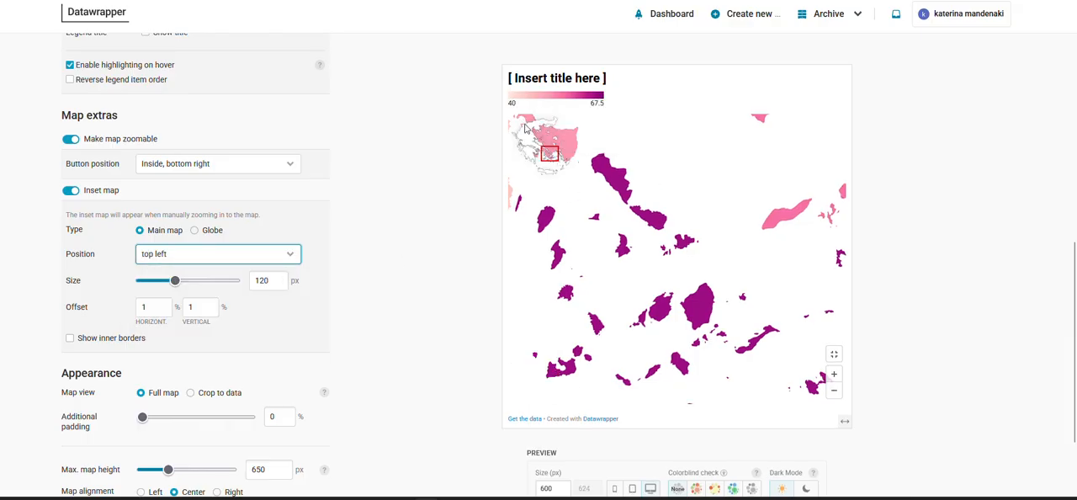
click(255, 258)
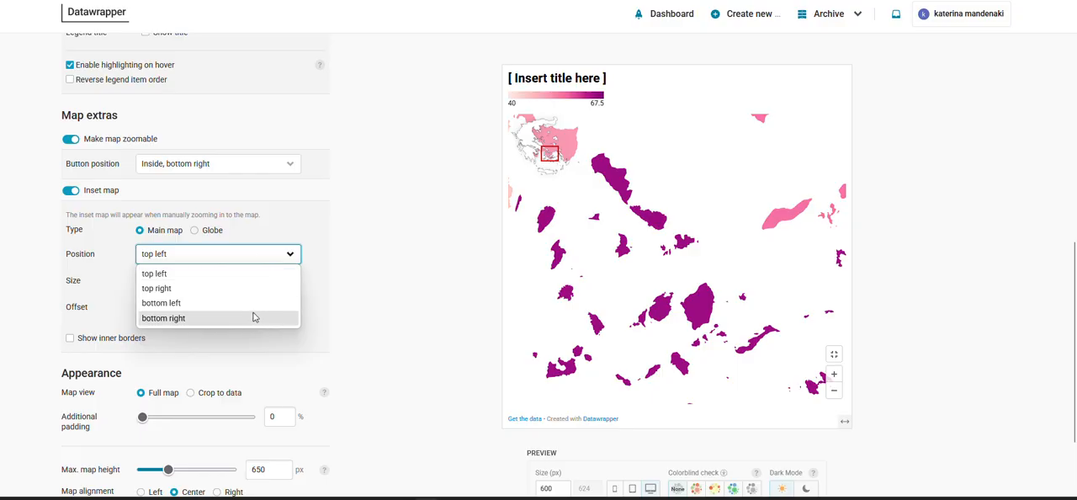
click(254, 315)
Set the maximum map height to 885 px and proceed to the annotation settings
scroll(367, 285, down, 2)
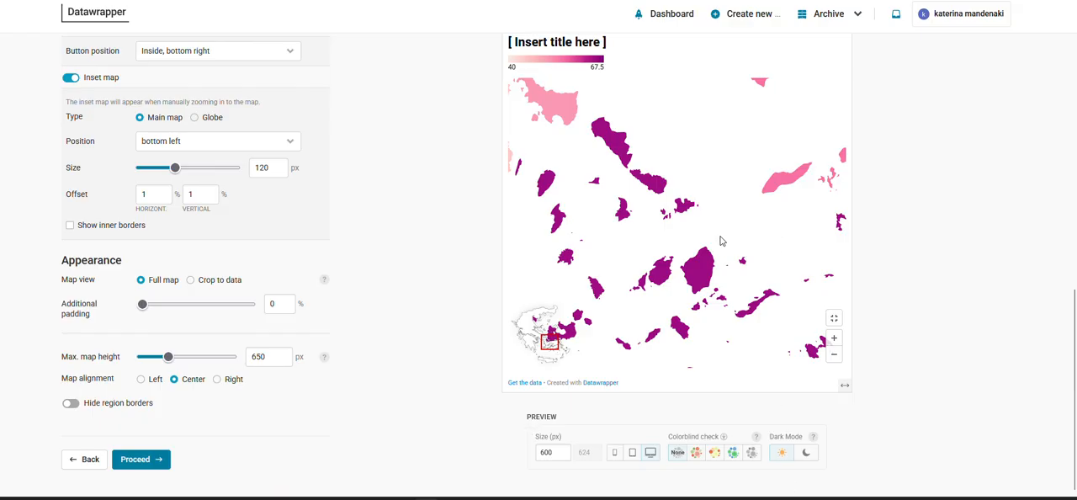
click(834, 355)
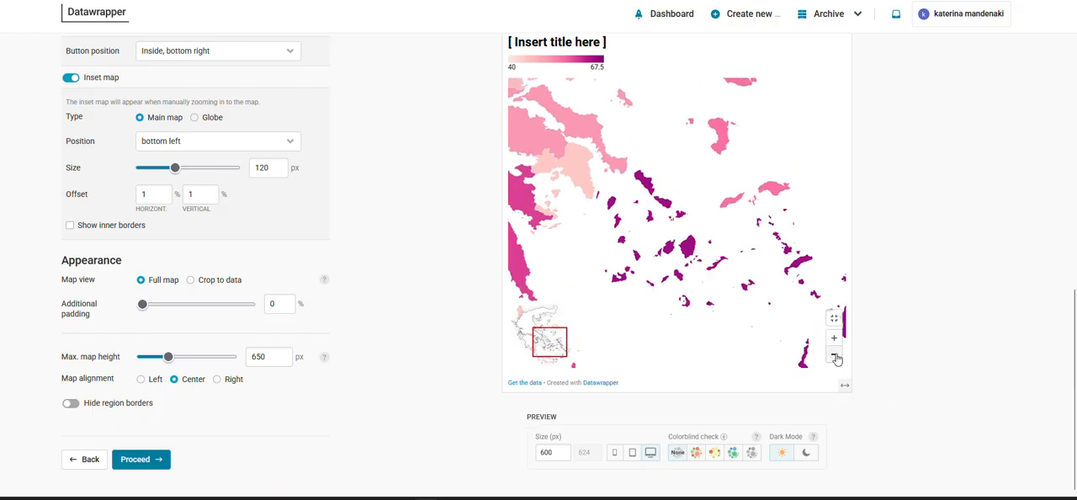
click(835, 355)
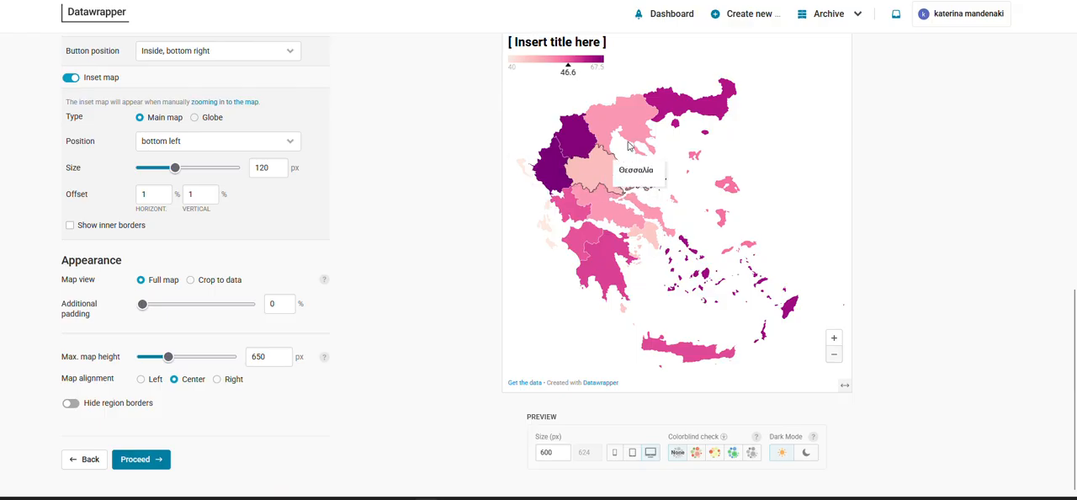
mouse_move(168, 355)
mouse_down()
mouse_move(153, 355)
mouse_move(180, 362)
mouse_up()
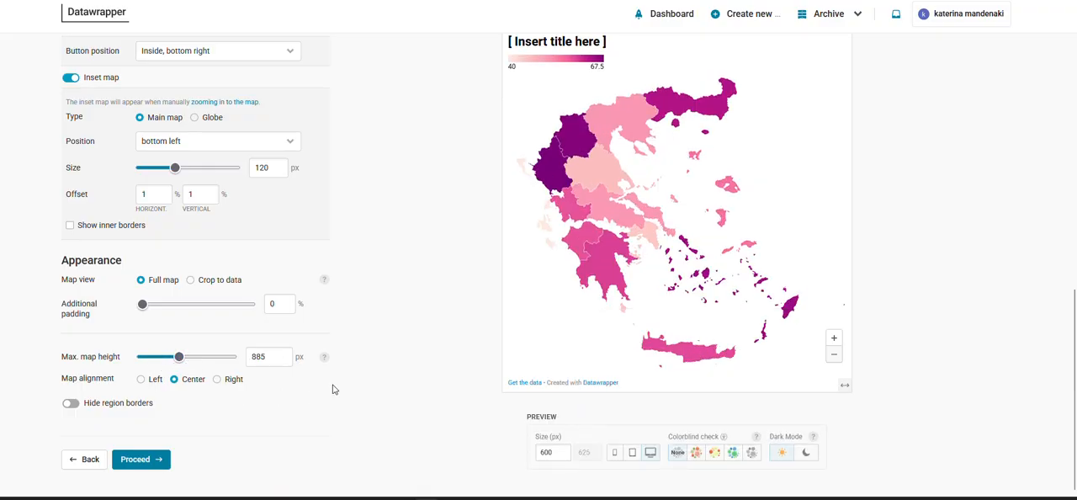
click(148, 465)
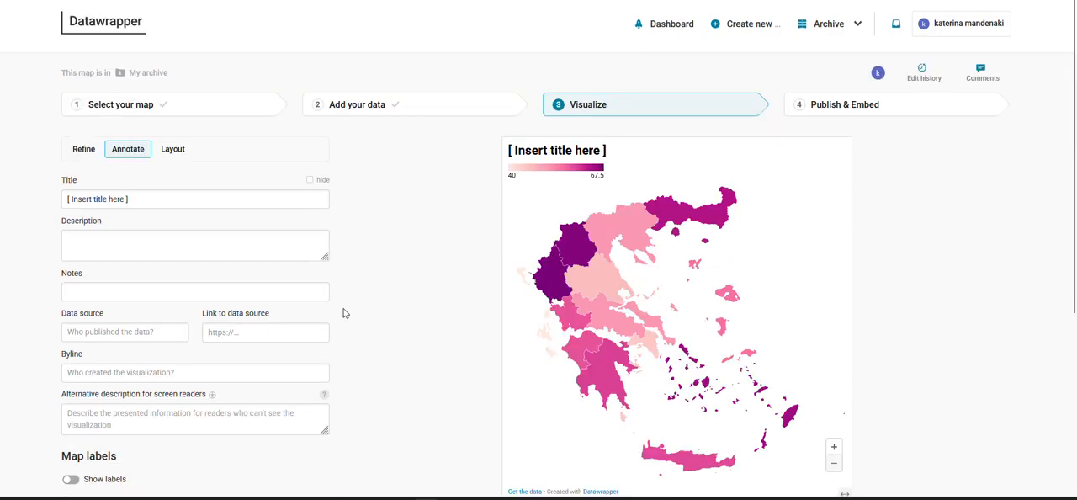
Replace the placeholder map title with "Non AI users"
click(286, 201)
key(ctrl+a)
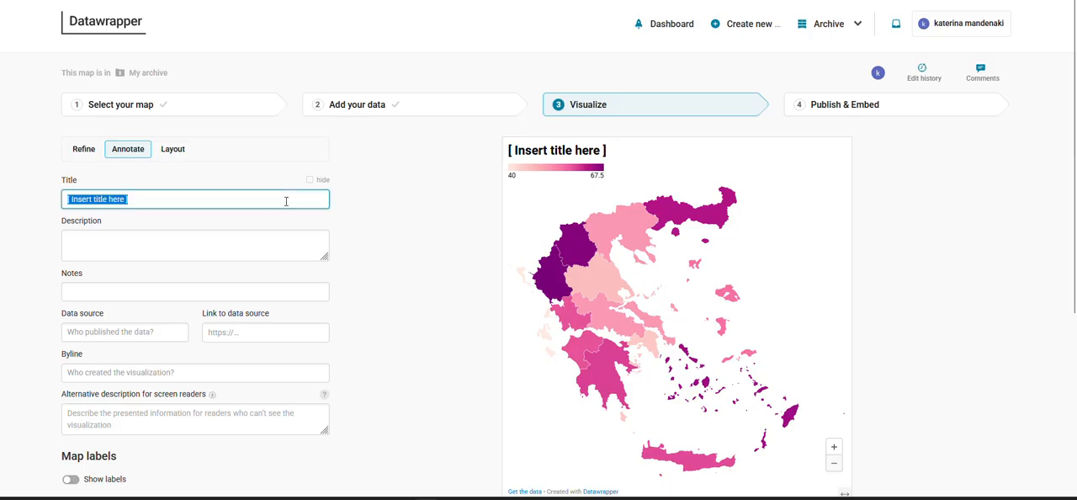
text(Ni)
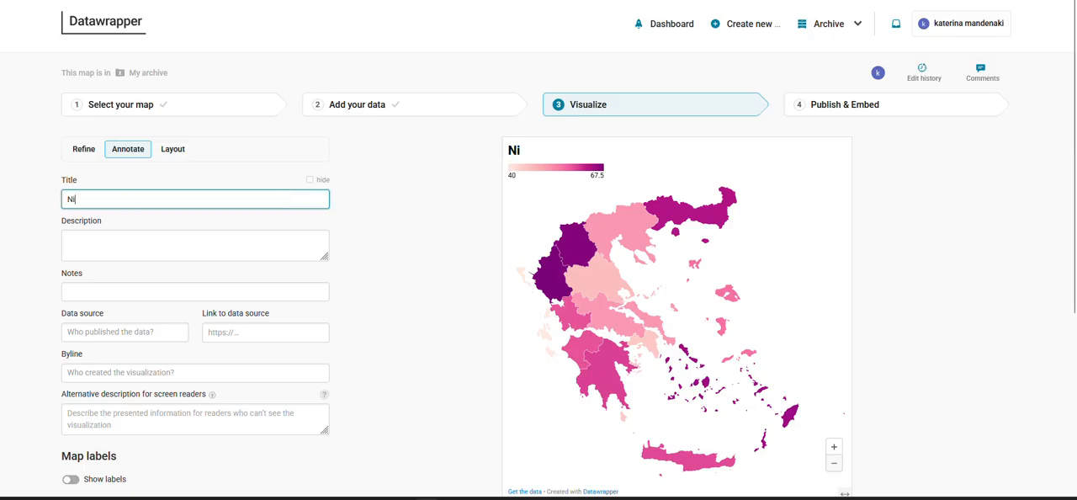
text(o)
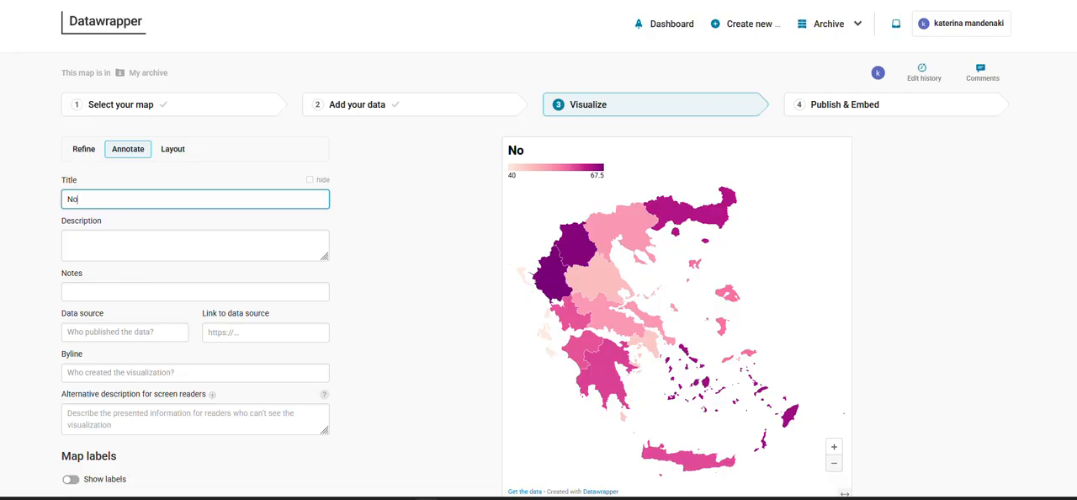
text(n AI users)
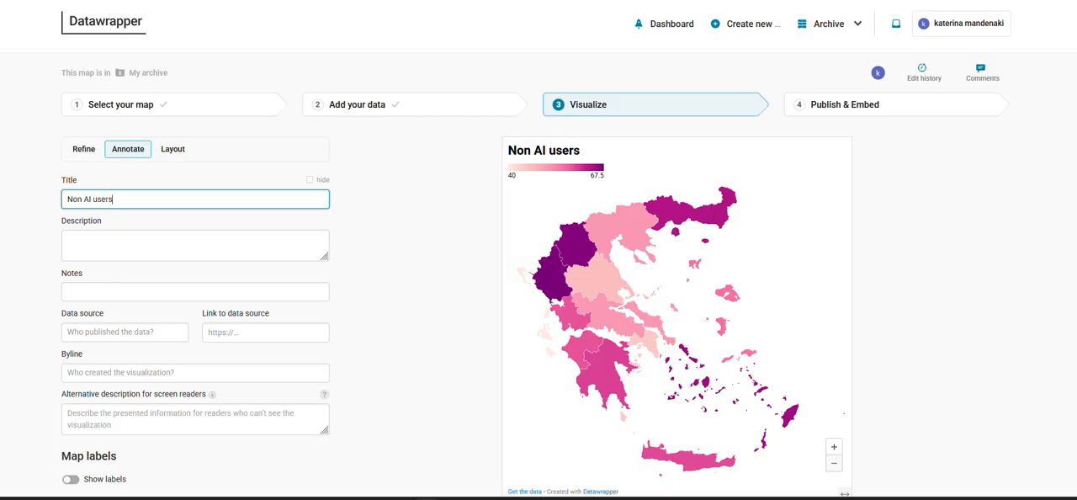
Enter the map description "Results of Gen AI use The map shows the non users"
click(305, 249)
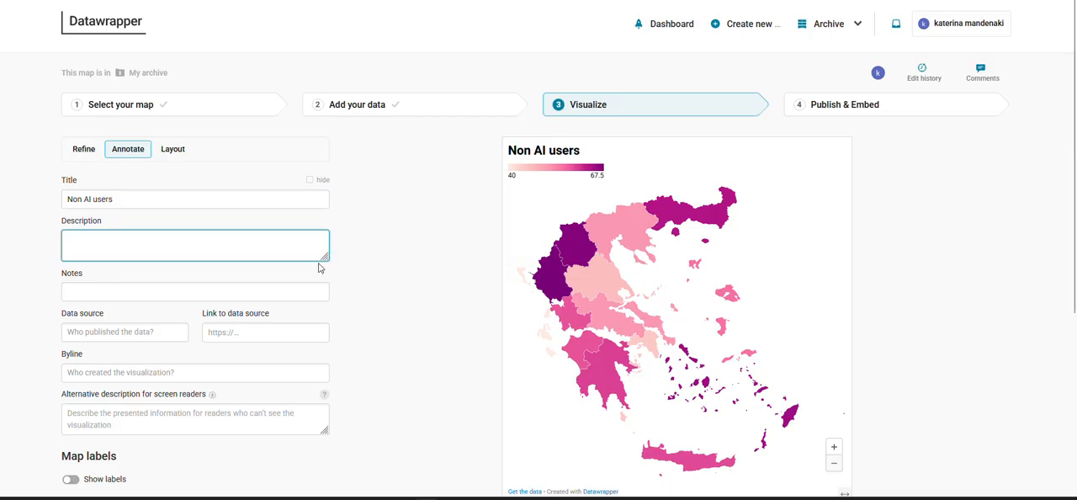
text(Res)
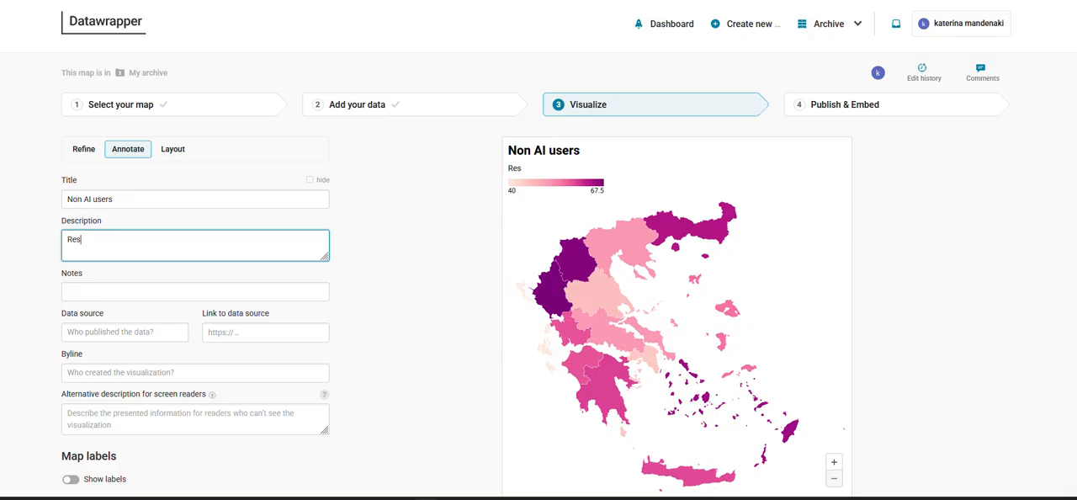
text(ults of Gen AI use)
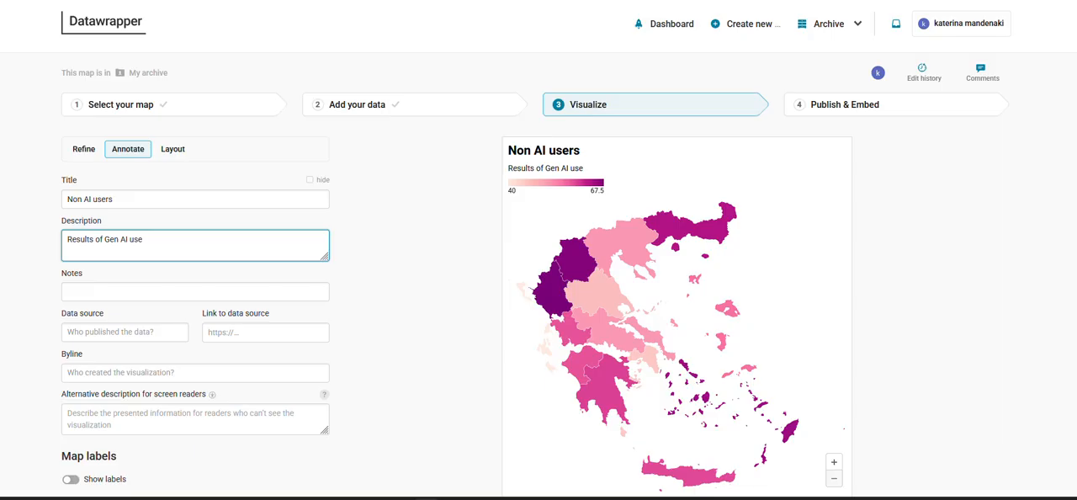
text(The map showthe non users)
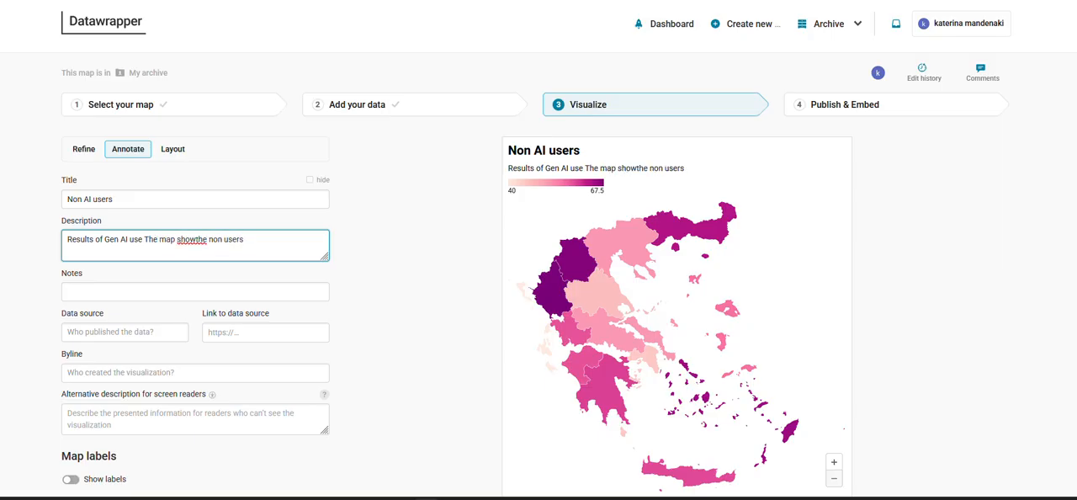
click(200, 238)
text(s)
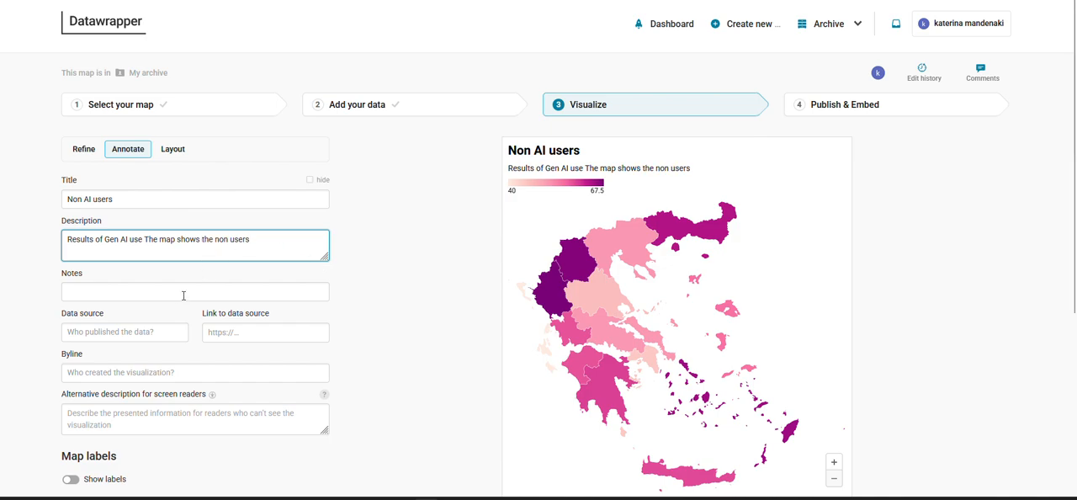
Add the note "There are high rates of non AI use in Greece", the data source "WIP 2025" and the creator's first name as byline
click(185, 293)
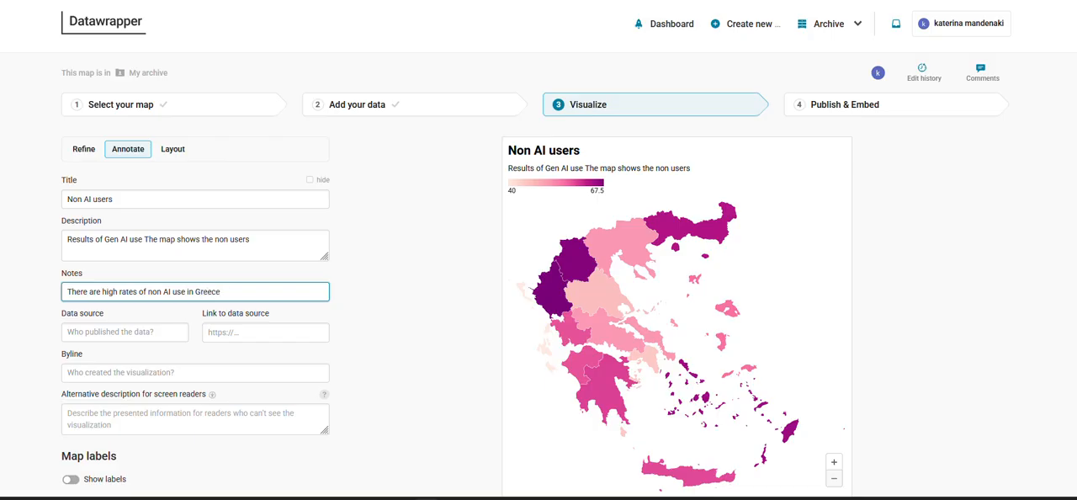
click(158, 334)
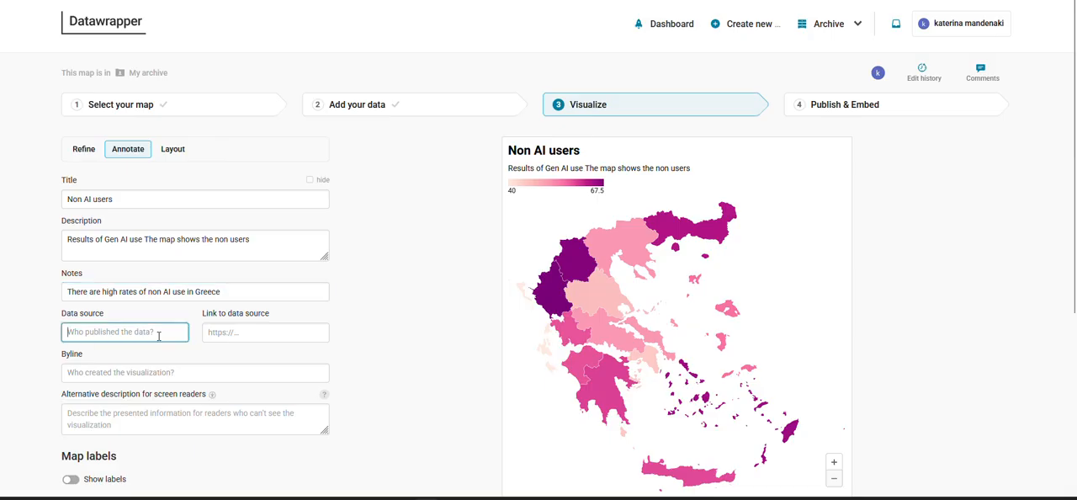
text(WIP 2025)
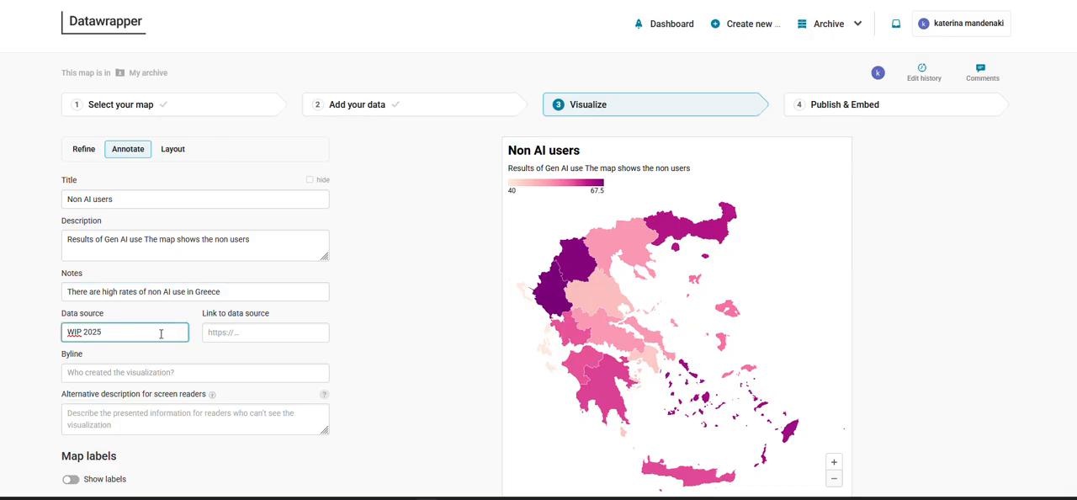
click(109, 371)
text(KA)
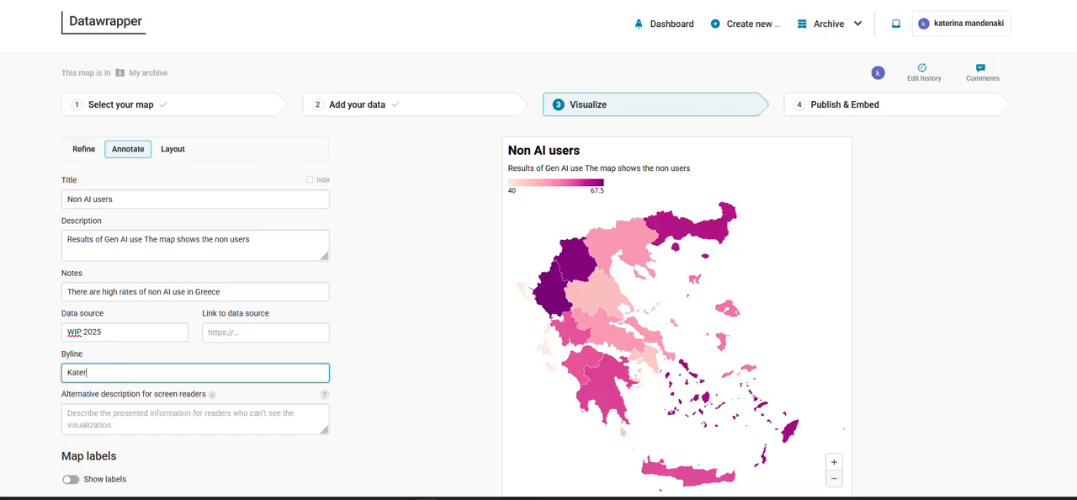
click(405, 258)
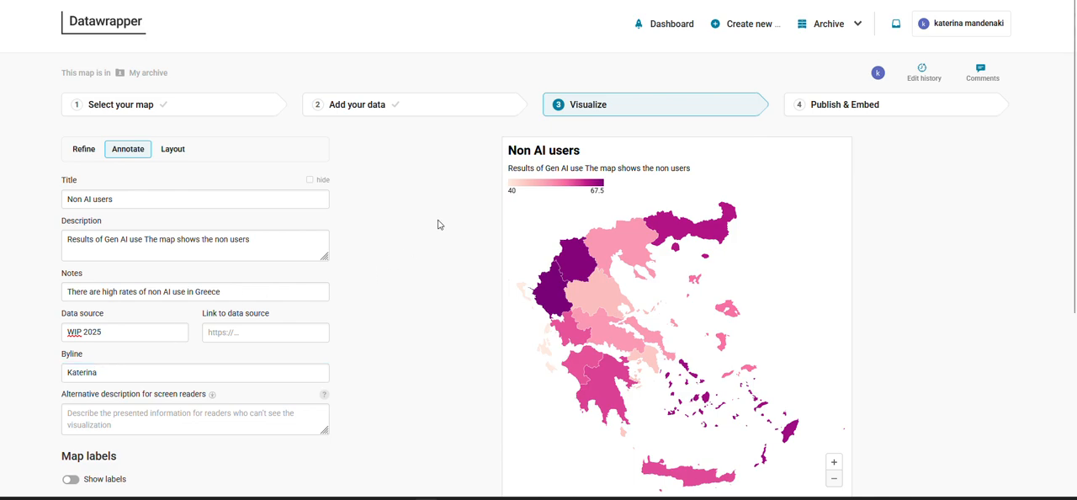
Show map labels by the column "Δεν την έχω χρησιμοποιήσει ποτέ" with the number format 0
scroll(362, 209, down, 3)
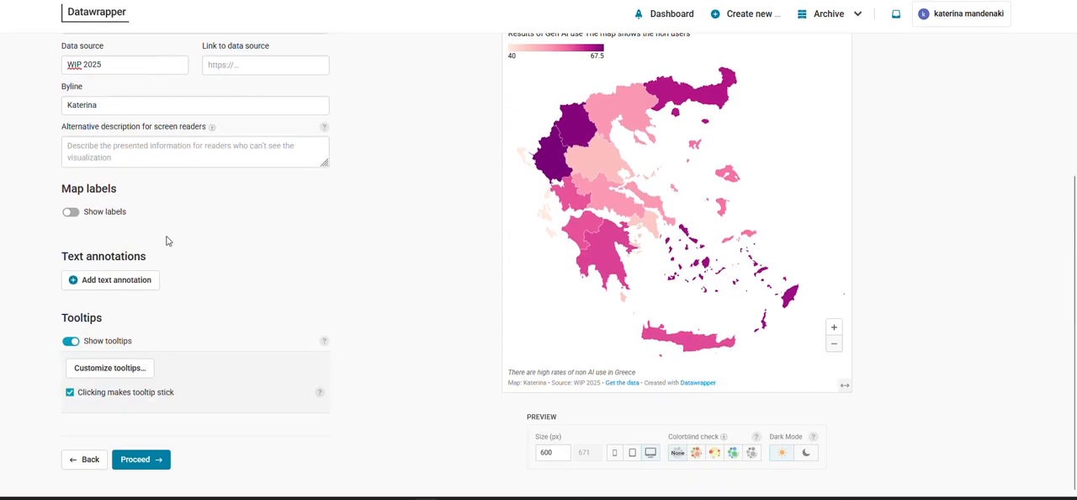
click(71, 212)
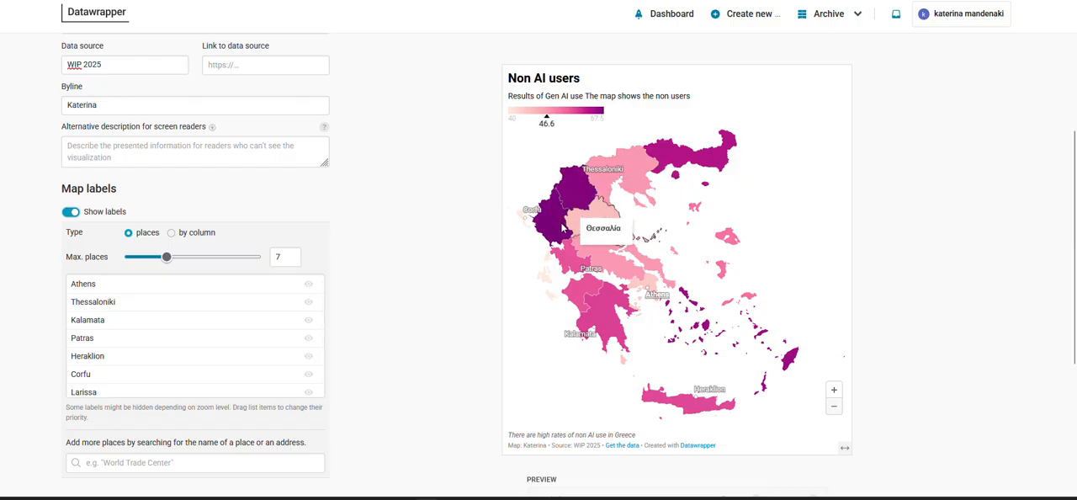
click(207, 236)
click(194, 267)
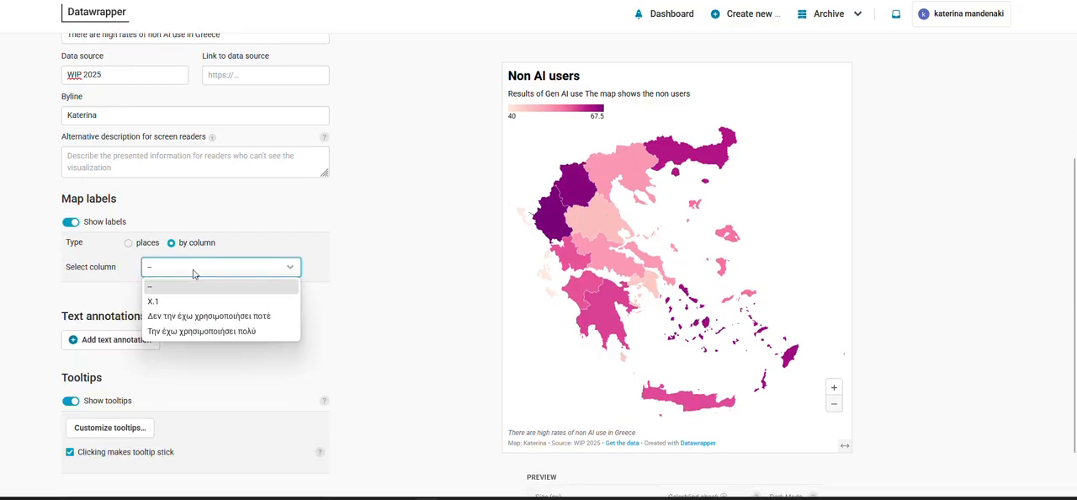
click(236, 318)
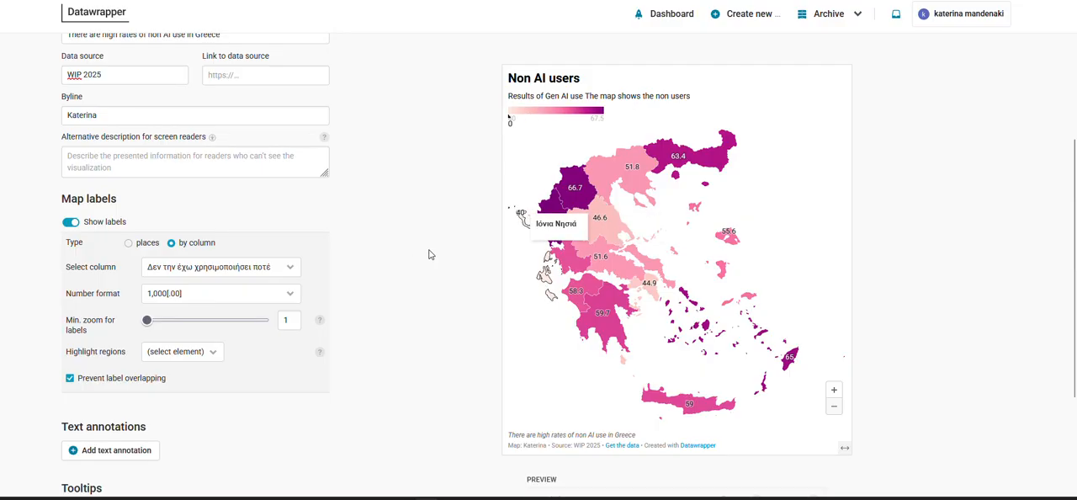
click(289, 298)
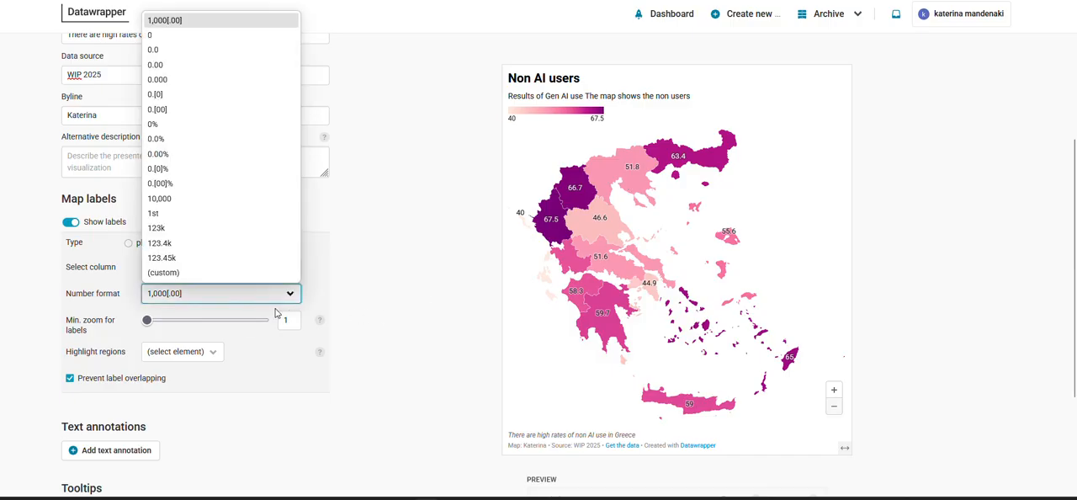
click(207, 38)
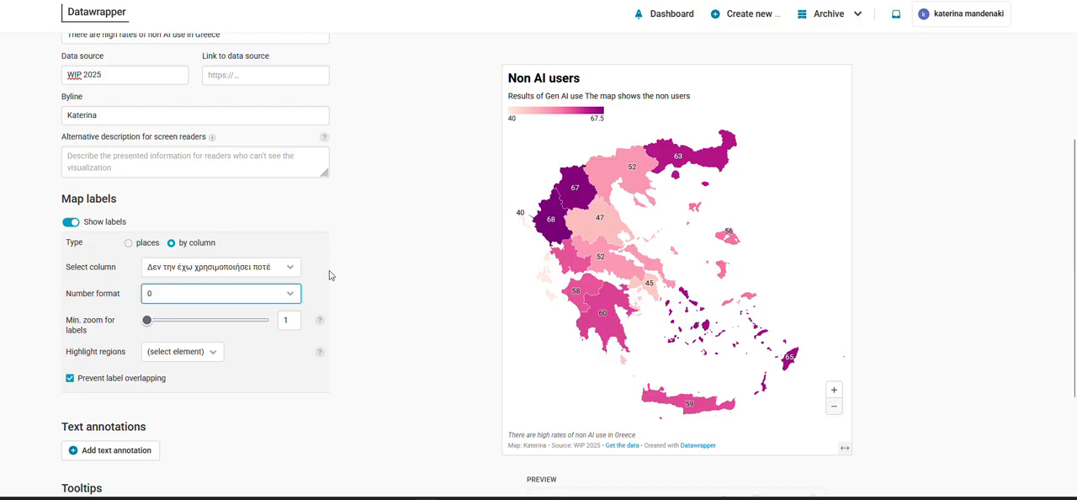
Try highlighting the regions with label values 66.7 and 67.5, and remove both highlights
scroll(344, 264, down, 2)
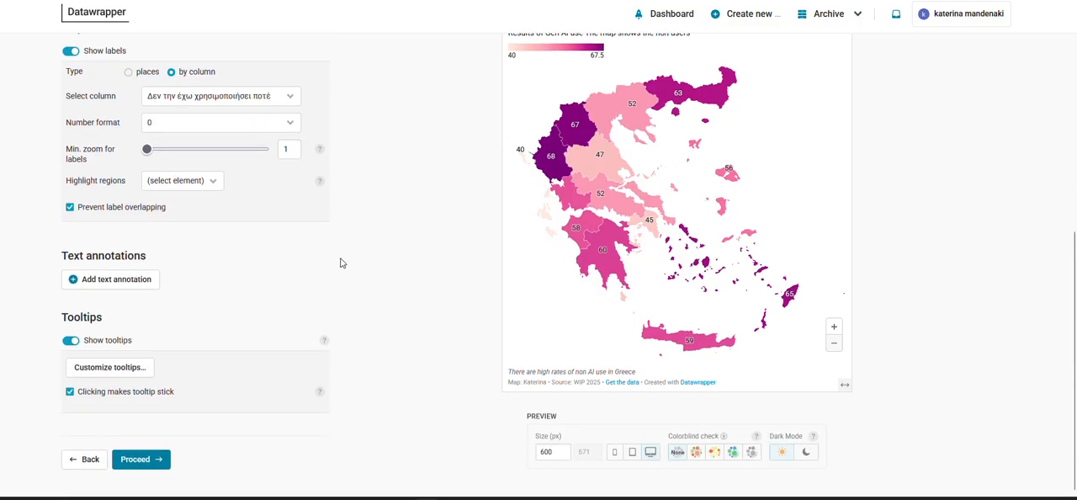
click(220, 182)
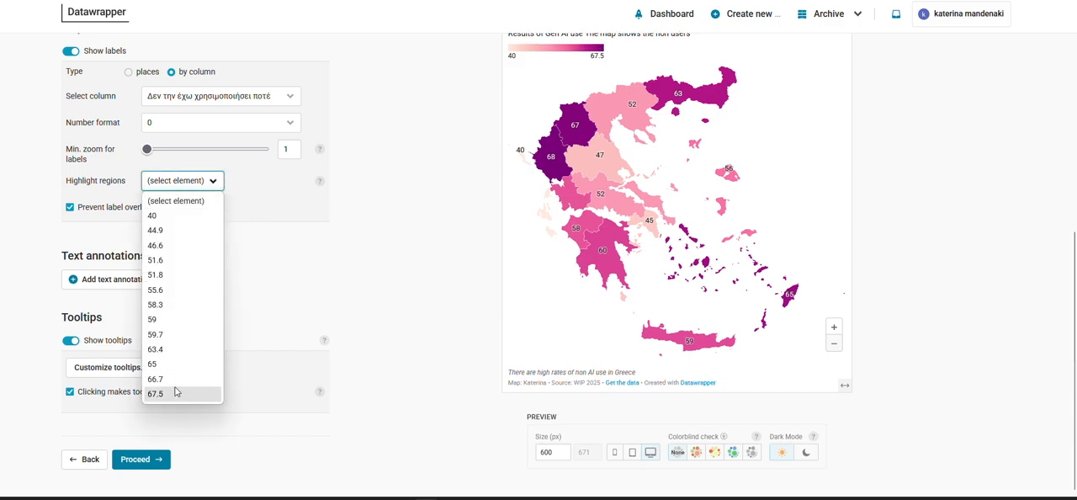
click(174, 386)
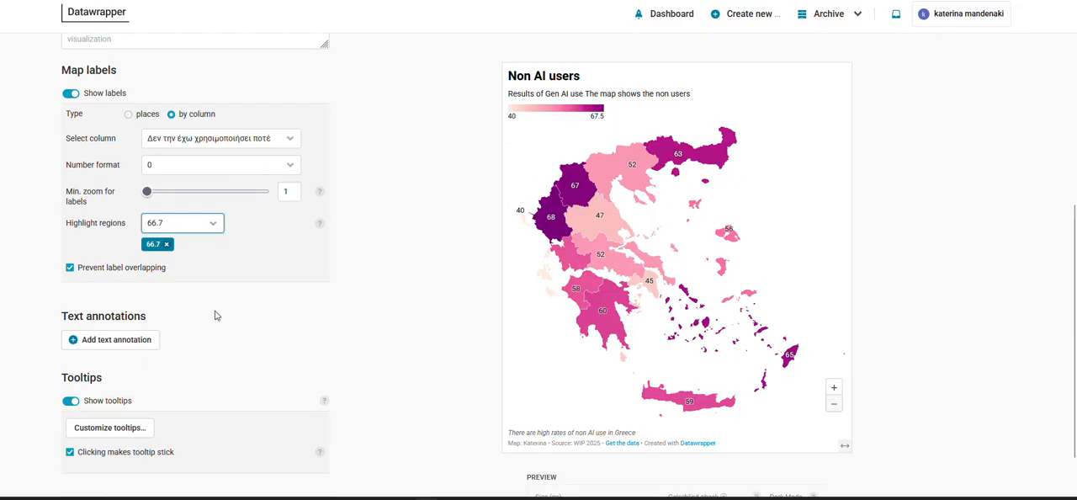
click(208, 229)
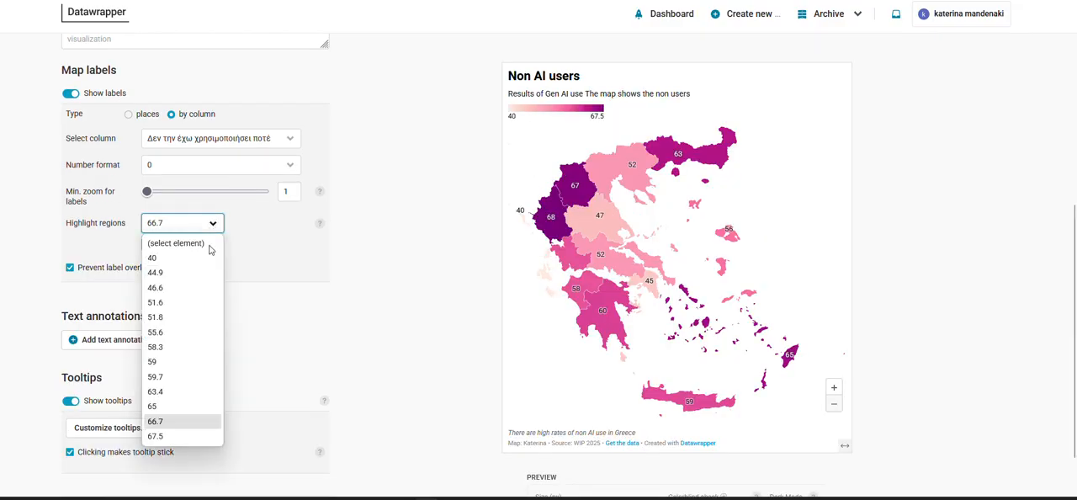
click(175, 433)
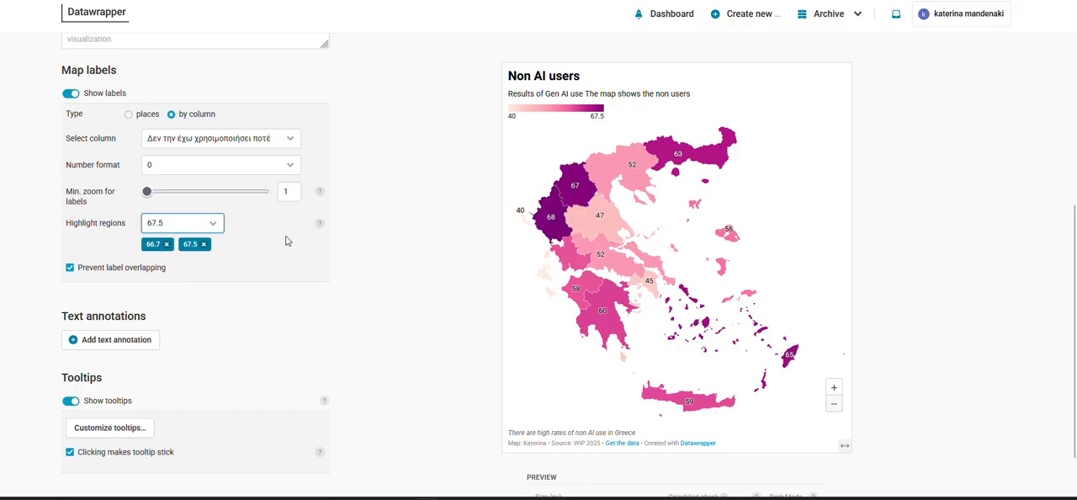
click(204, 243)
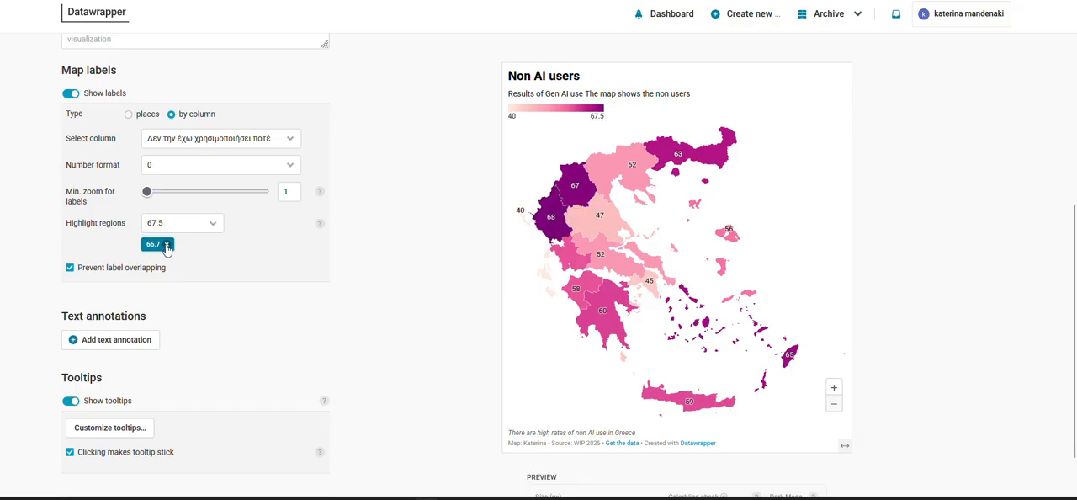
click(166, 244)
Add a text annotation box in the sea southwest of the Peloponnese
scroll(444, 283, down, 1)
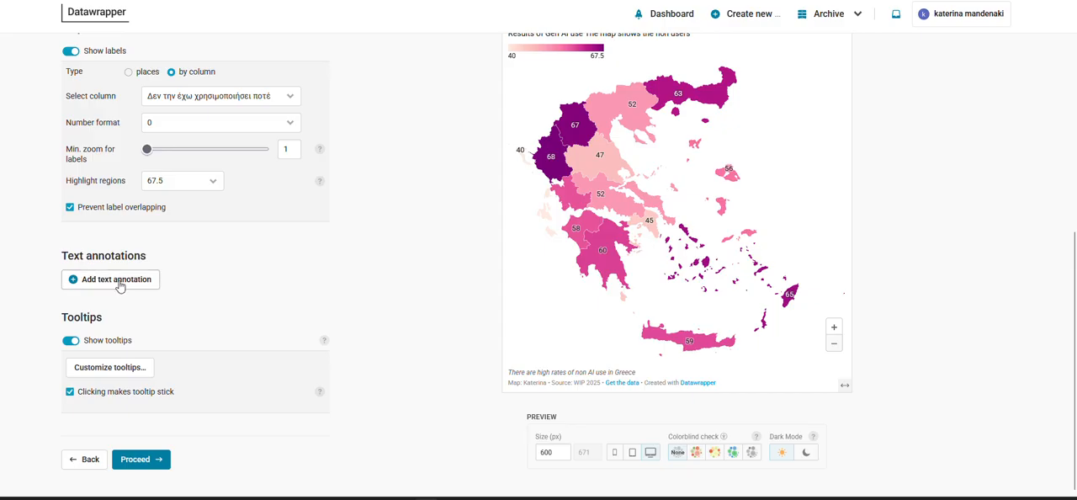
click(123, 285)
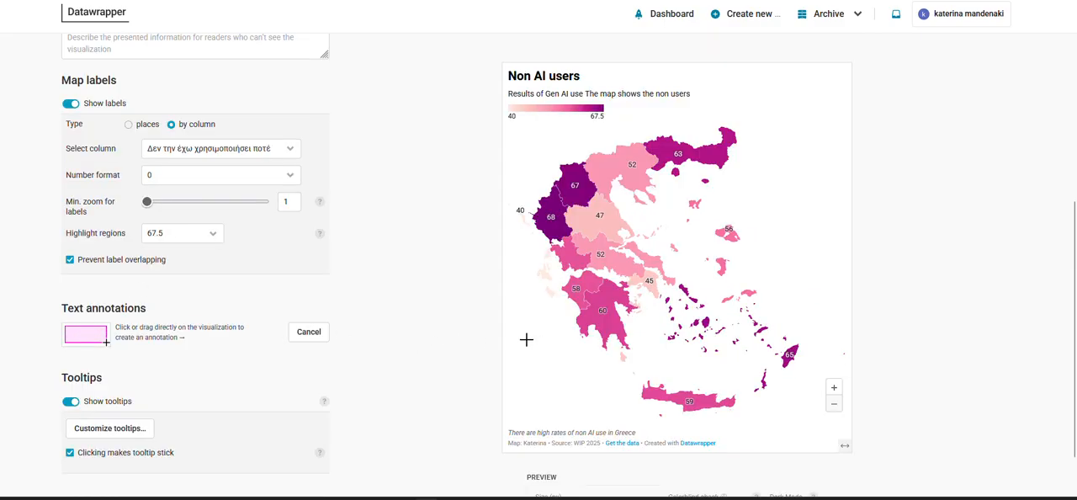
drag(518, 341, 598, 364)
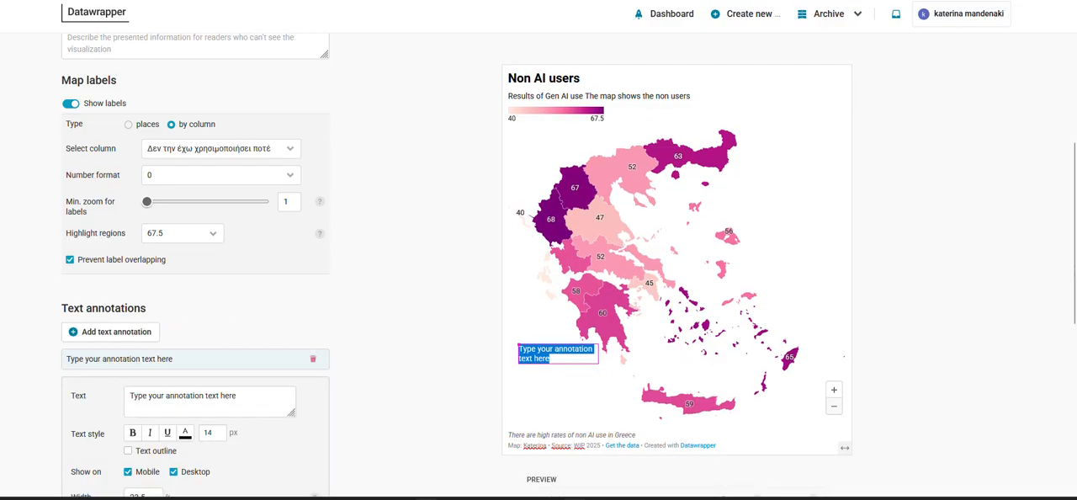
Replace the annotation's placeholder with the Peloponese internet penetration sentence copied from the Word document, and adjust the box's position southwest of the Peloponnese
key(alt+Tab)
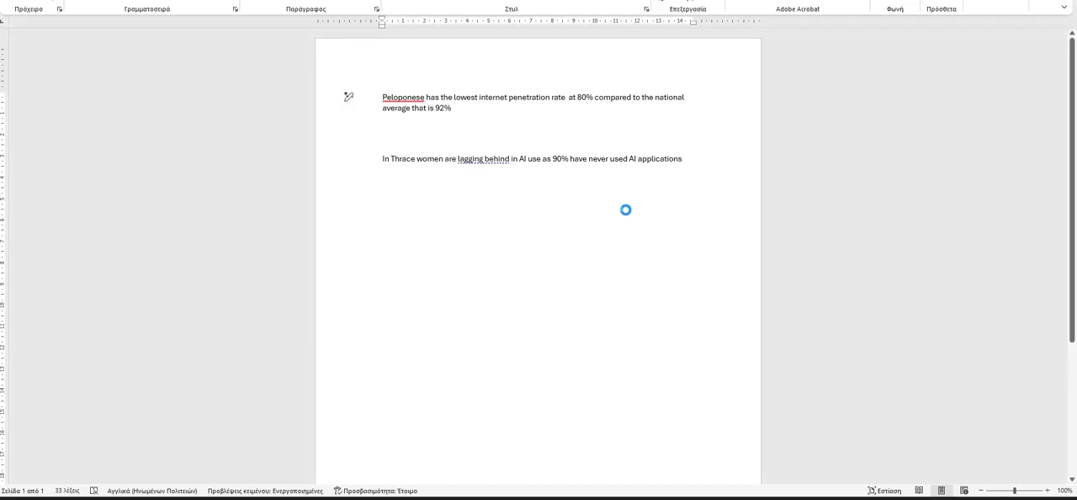
triple_click(536, 100)
key(ctrl+c)
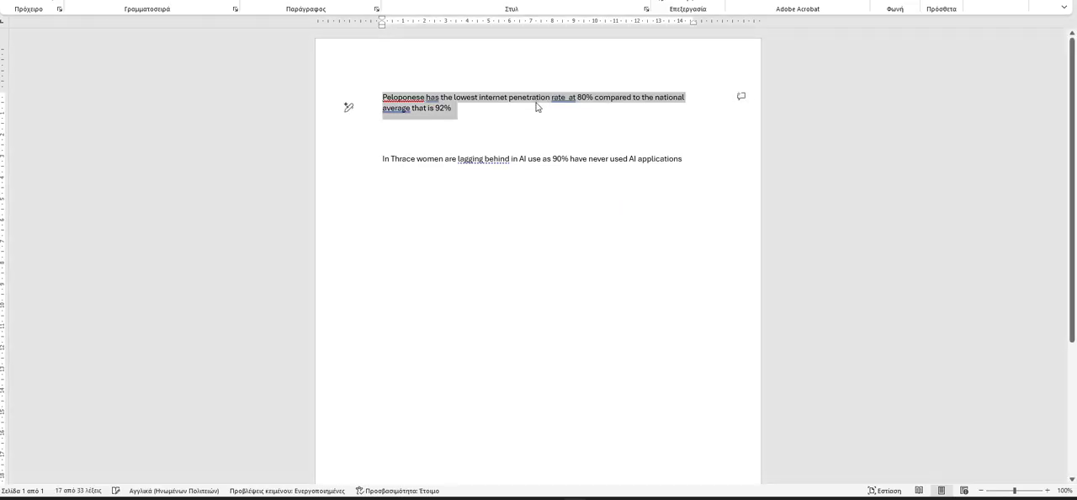
key(alt+Tab)
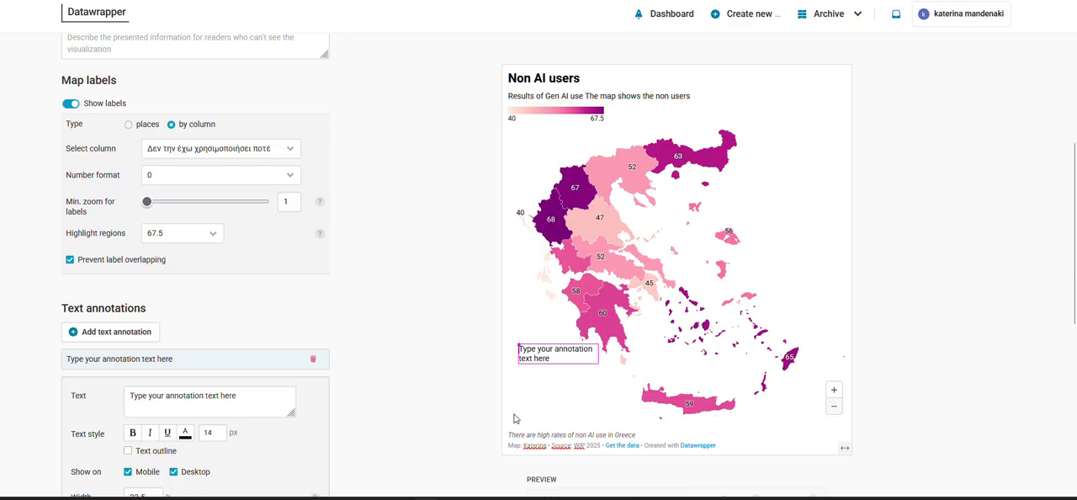
triple_click(552, 351)
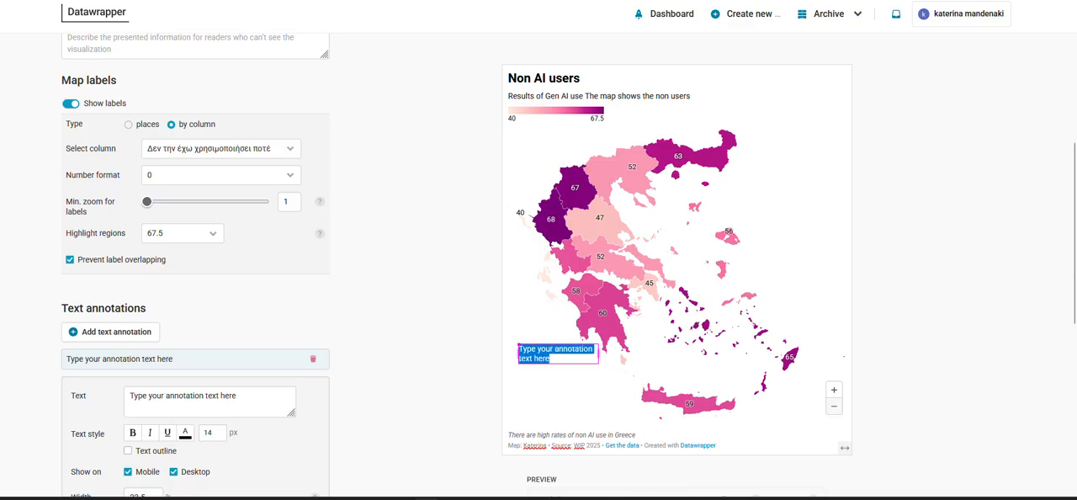
key(ctrl+v)
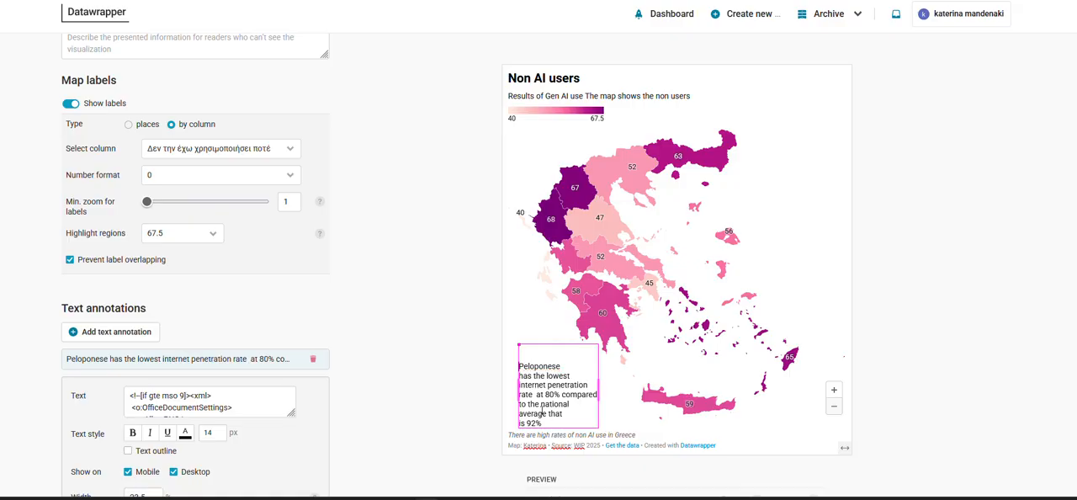
drag(600, 393, 612, 391)
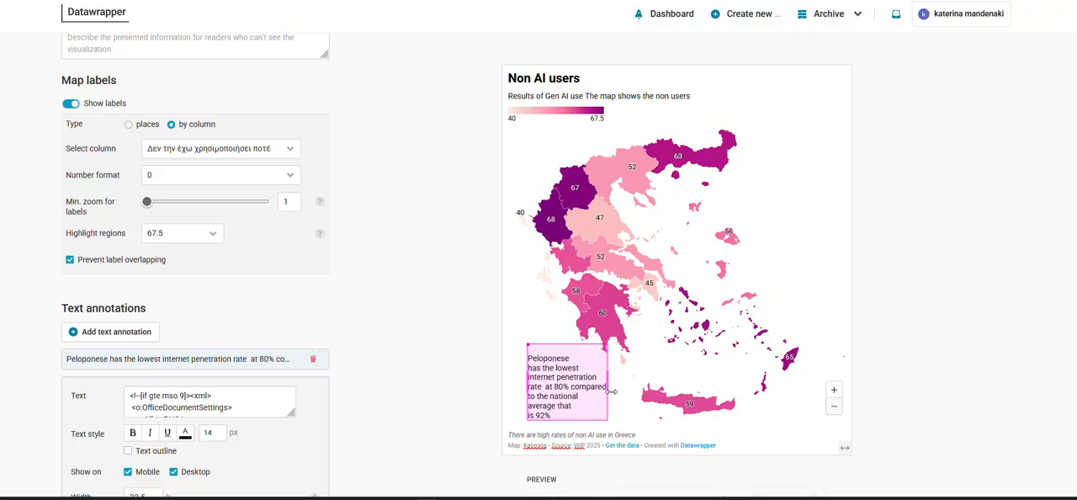
drag(568, 351, 555, 354)
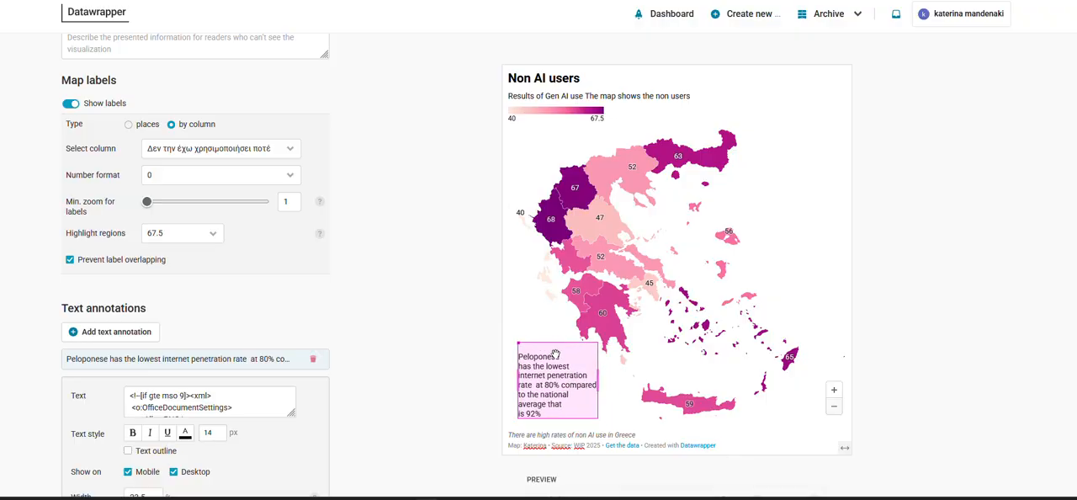
Widen the Peloponese annotation box to about 32.67 % and move it into the map's southwest corner
drag(598, 380, 643, 380)
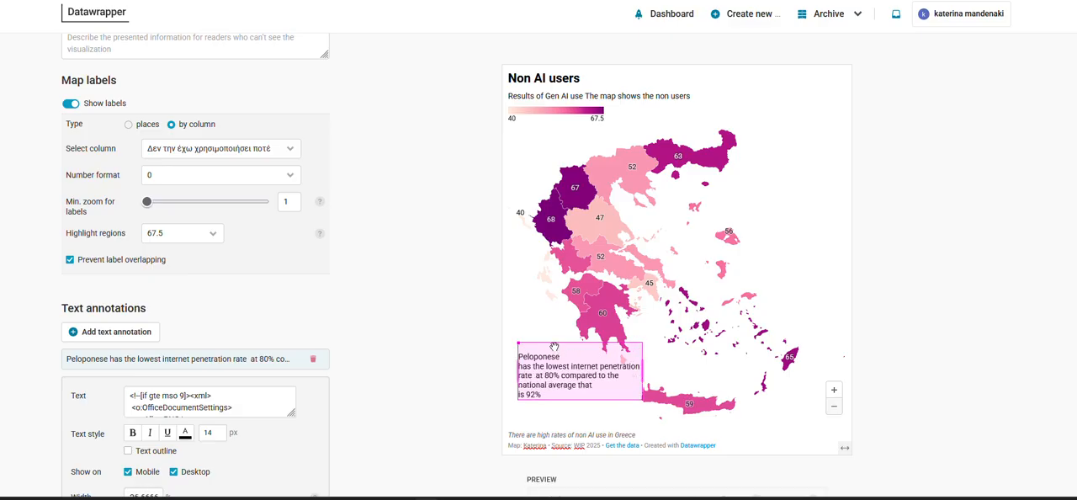
drag(575, 344, 565, 360)
drag(633, 386, 610, 388)
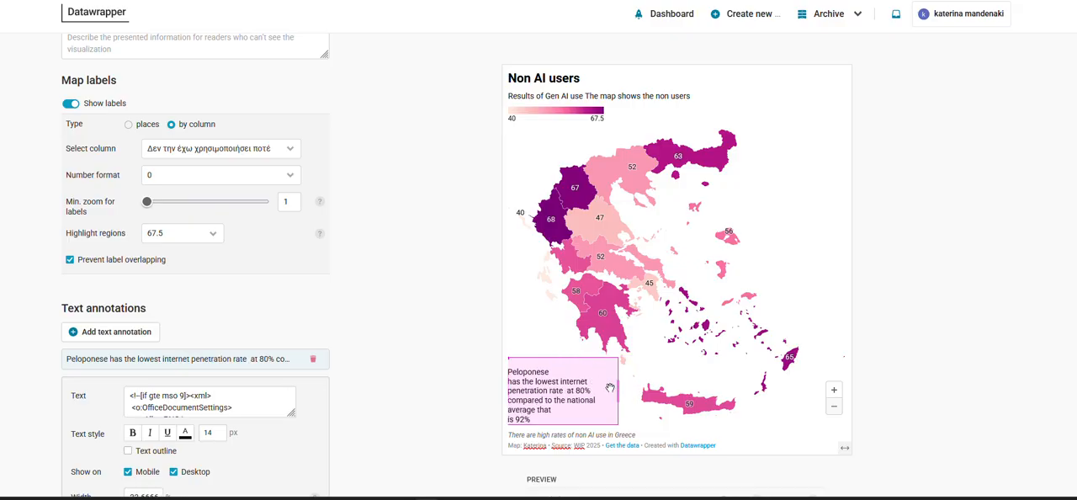
Draw a curved arrow line from the Peloponese annotation to the southern Peloponnese, keeping the text box in the map's southwest corner
scroll(233, 329, down, 4)
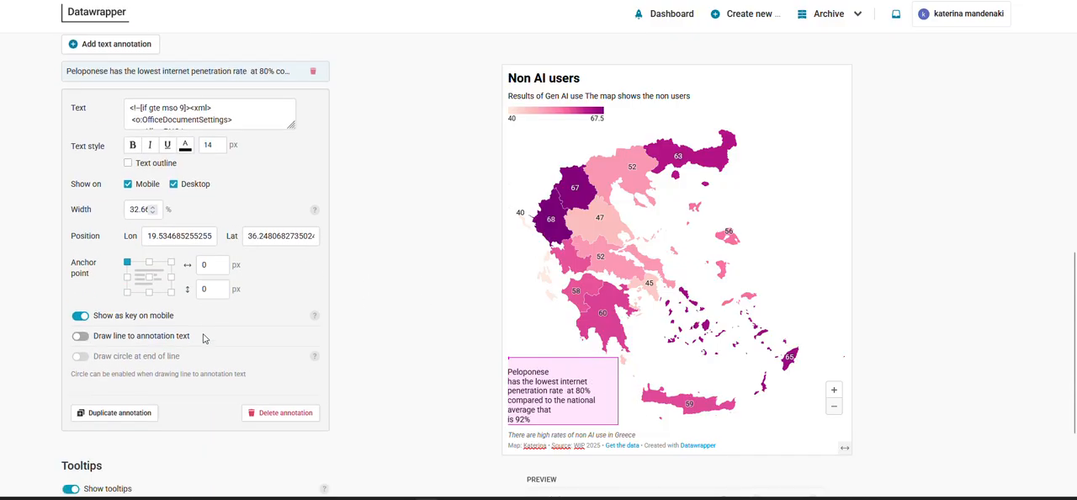
click(158, 339)
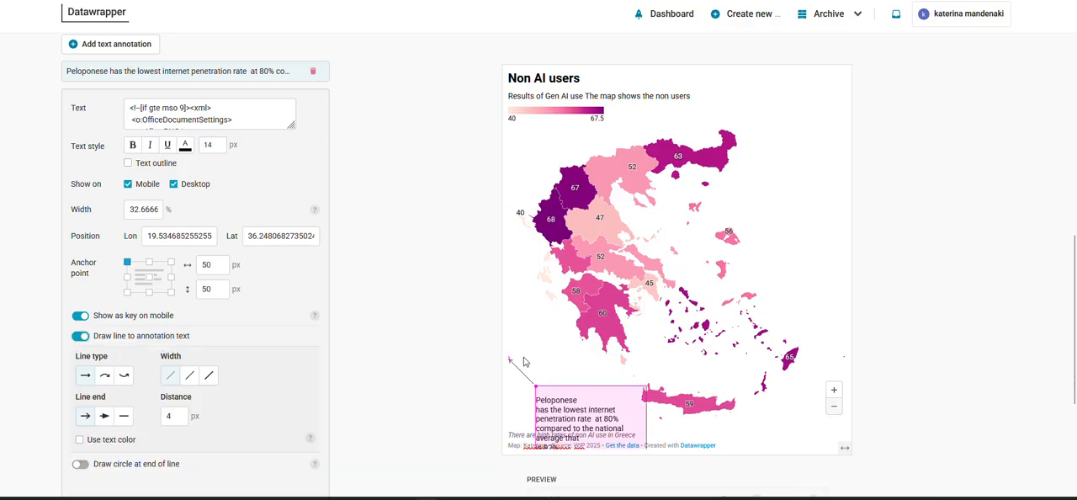
mouse_move(510, 359)
mouse_down()
mouse_move(607, 337)
mouse_move(597, 337)
mouse_up()
drag(656, 370, 549, 365)
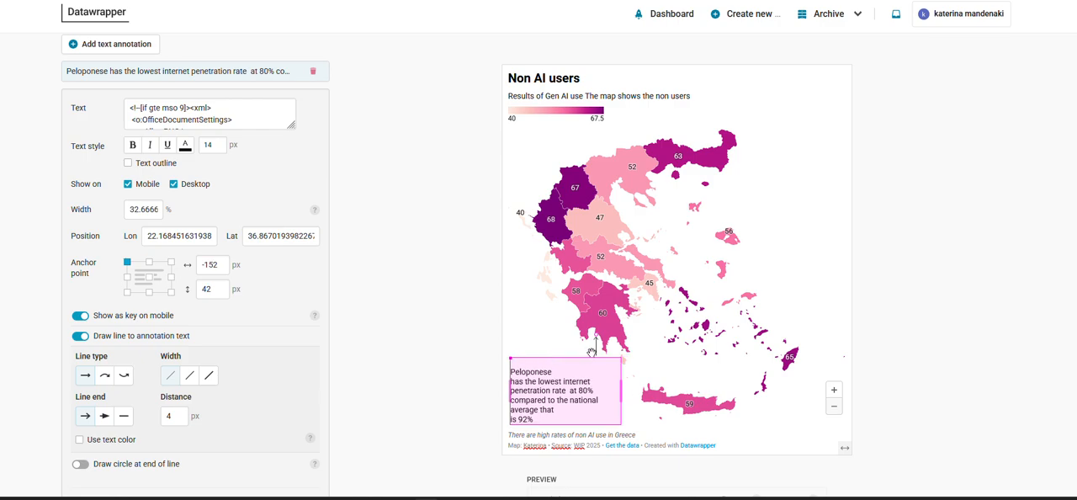
click(105, 375)
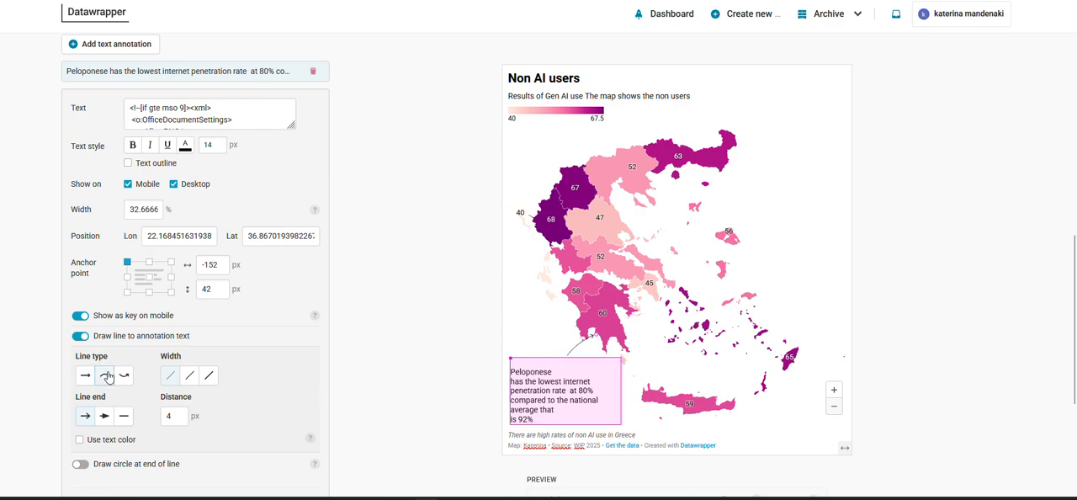
click(578, 347)
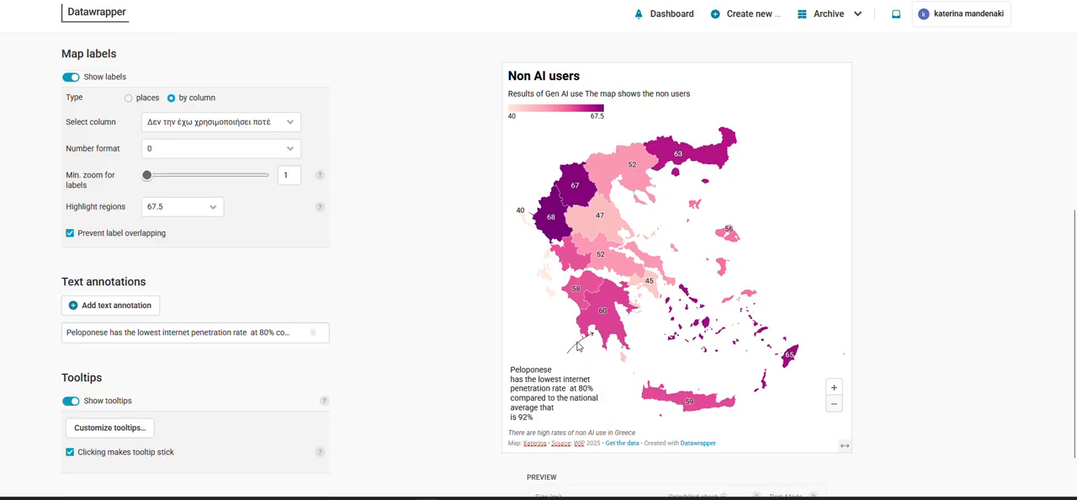
Nudge the Peloponese annotation box upward and remove the blank line above its text
click(560, 370)
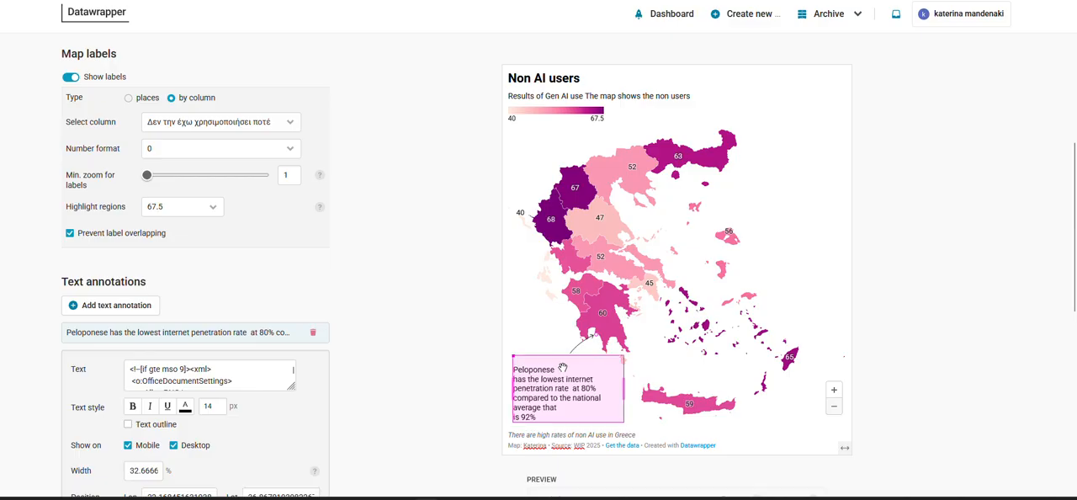
drag(562, 368, 563, 366)
click(554, 328)
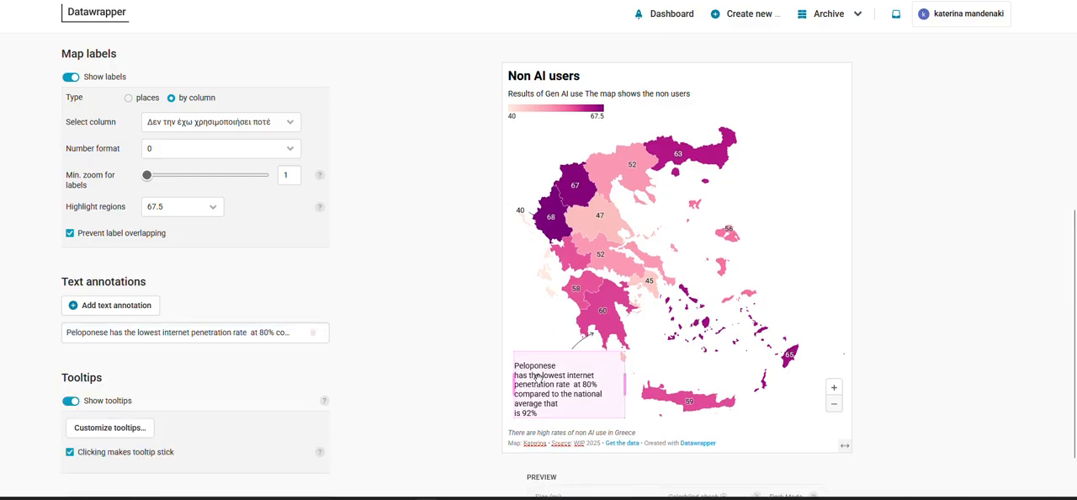
click(550, 360)
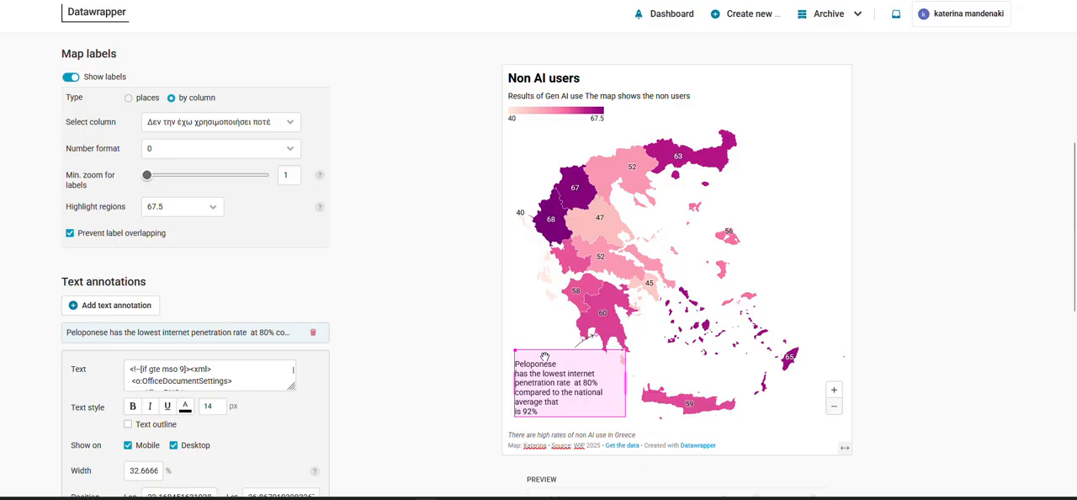
drag(545, 357, 540, 356)
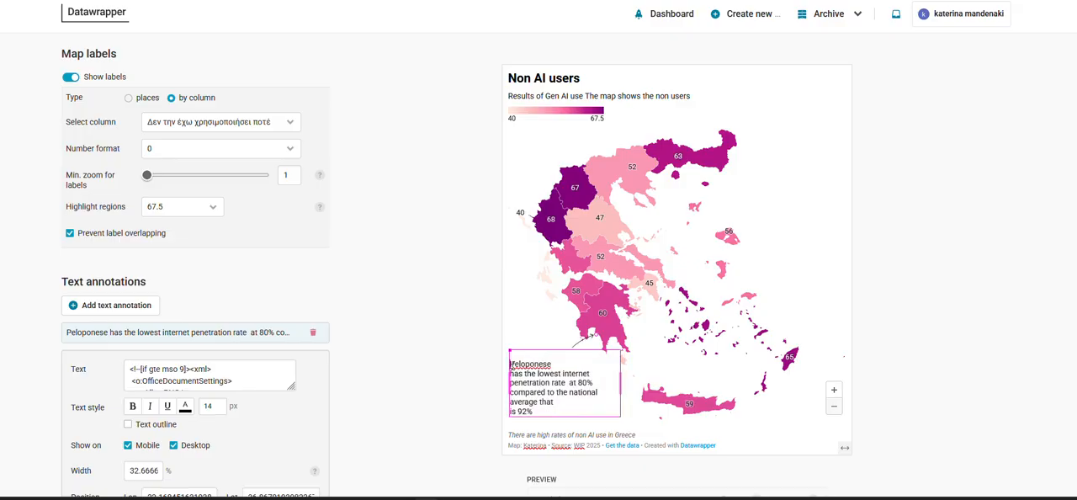
key(BackSpace)
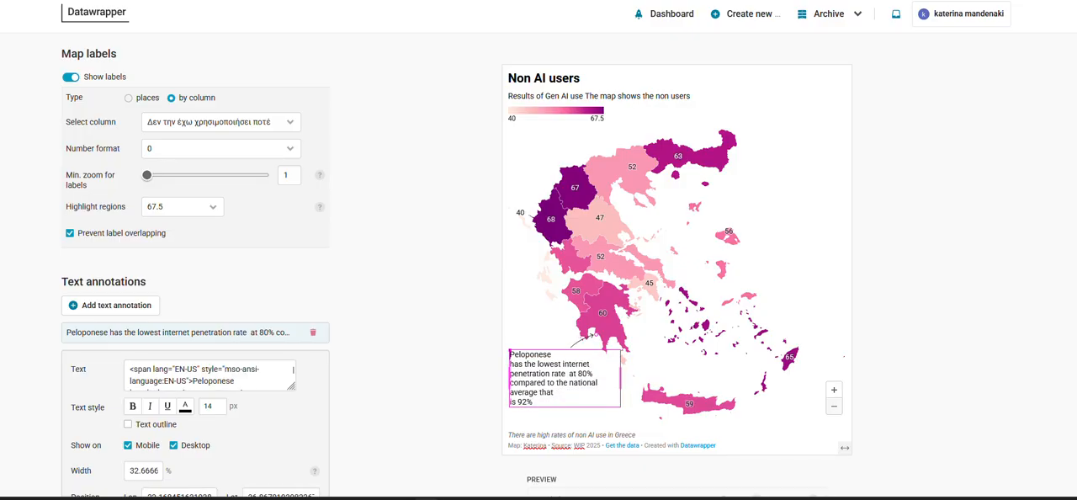
click(533, 313)
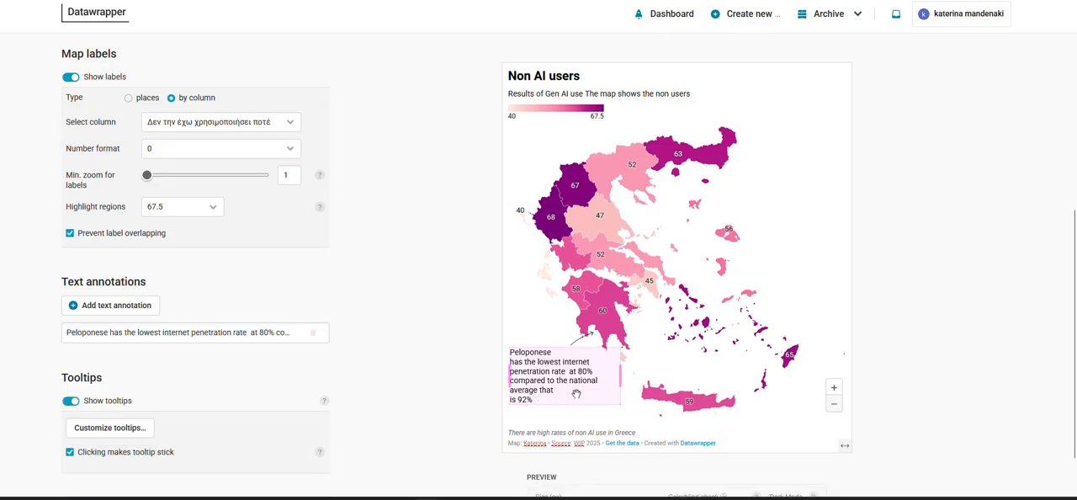
Move the Peloponese annotation box slightly down and to the east, below its arrow
click(577, 357)
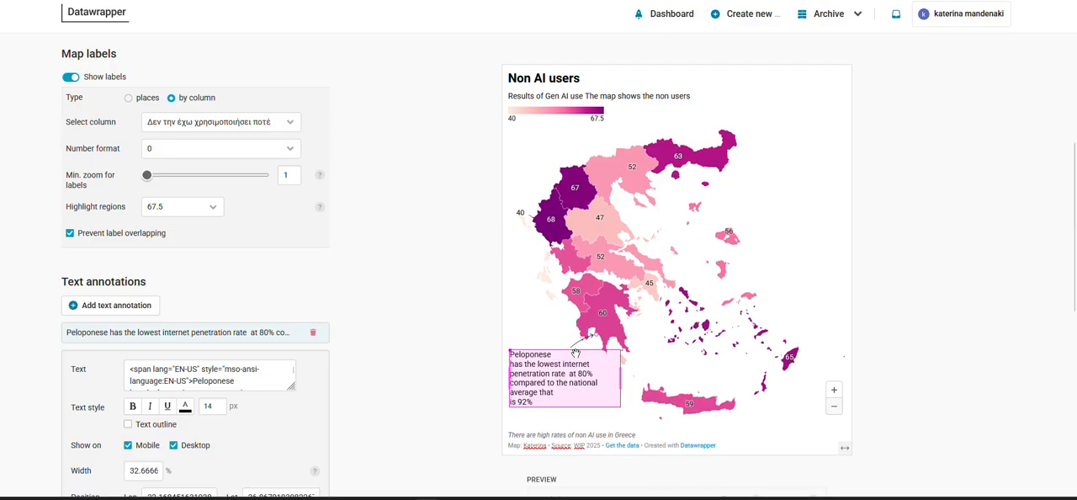
drag(581, 359, 589, 364)
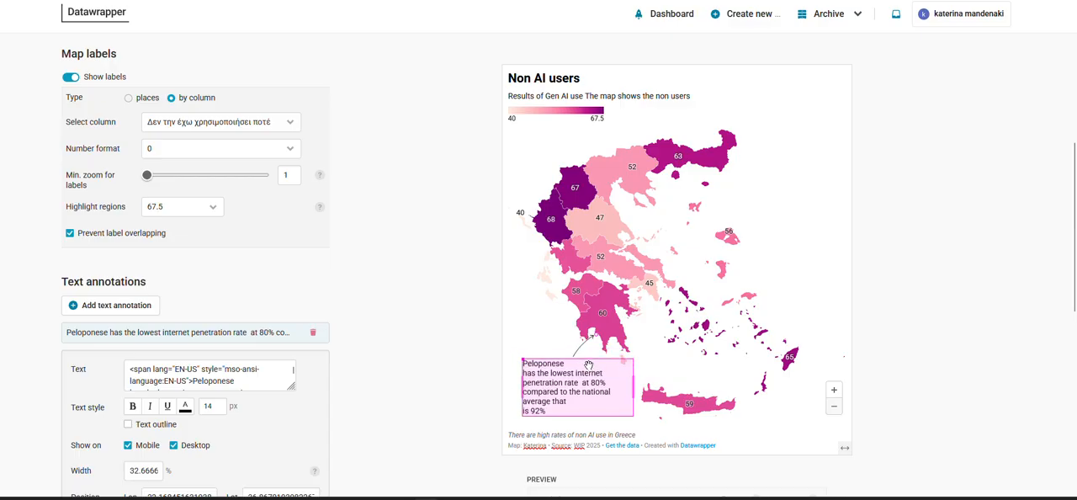
click(538, 316)
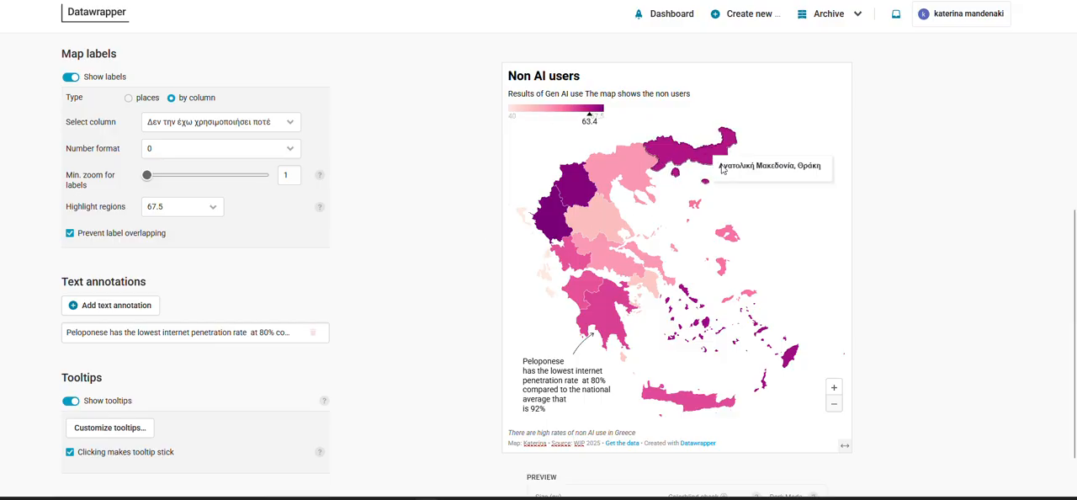
Add a text annotation southeast of Thrace containing the sentence about Thrace women's AI use copied from the Word document
click(113, 305)
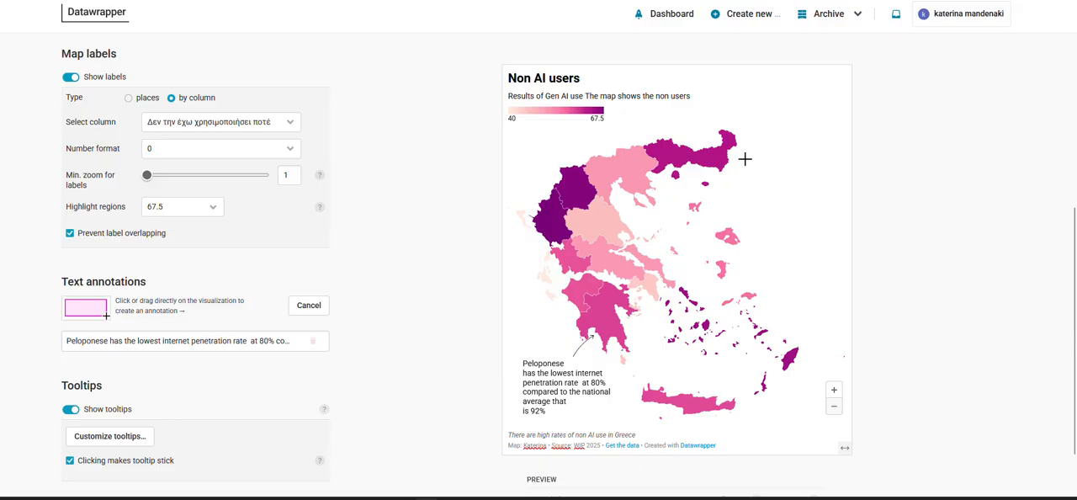
drag(737, 165, 815, 204)
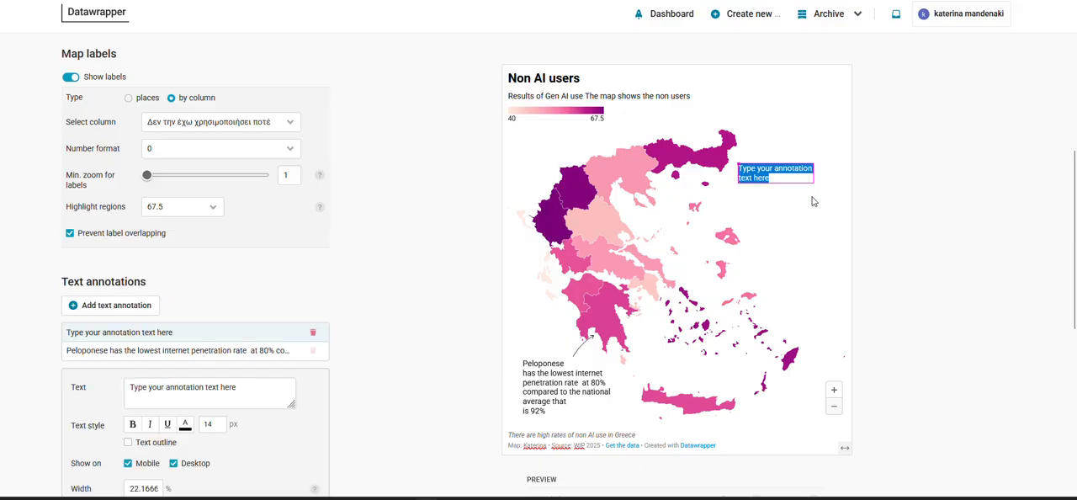
click(555, 498)
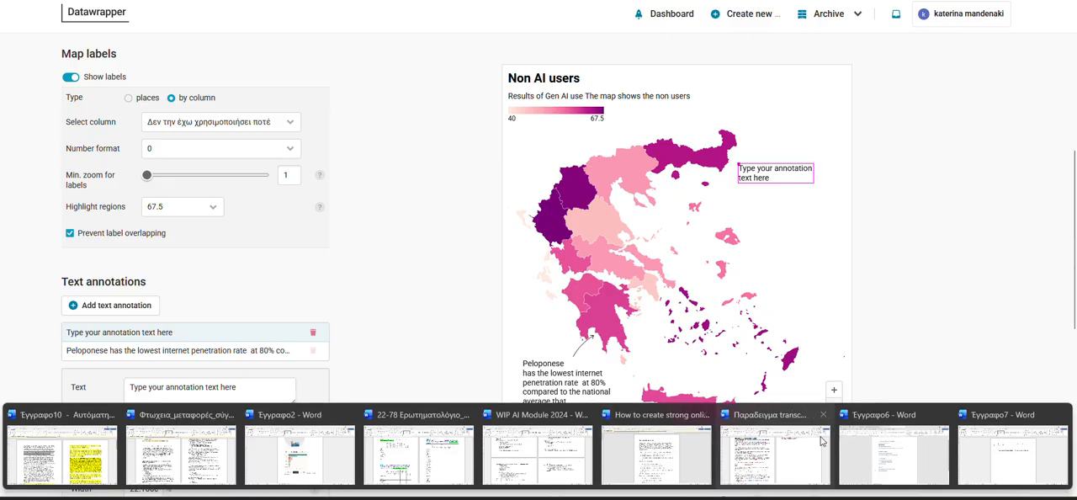
click(1010, 450)
triple_click(580, 160)
key(ctrl+c)
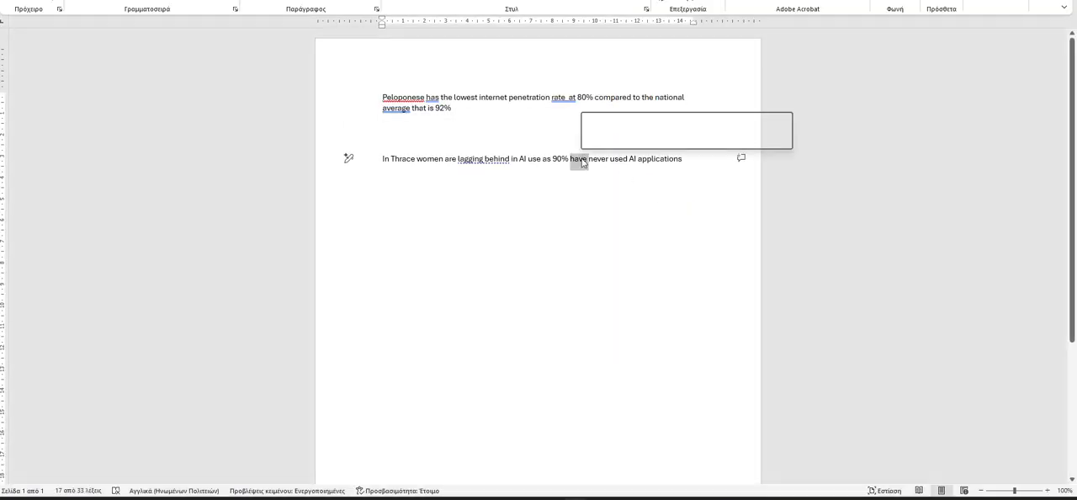
click(426, 498)
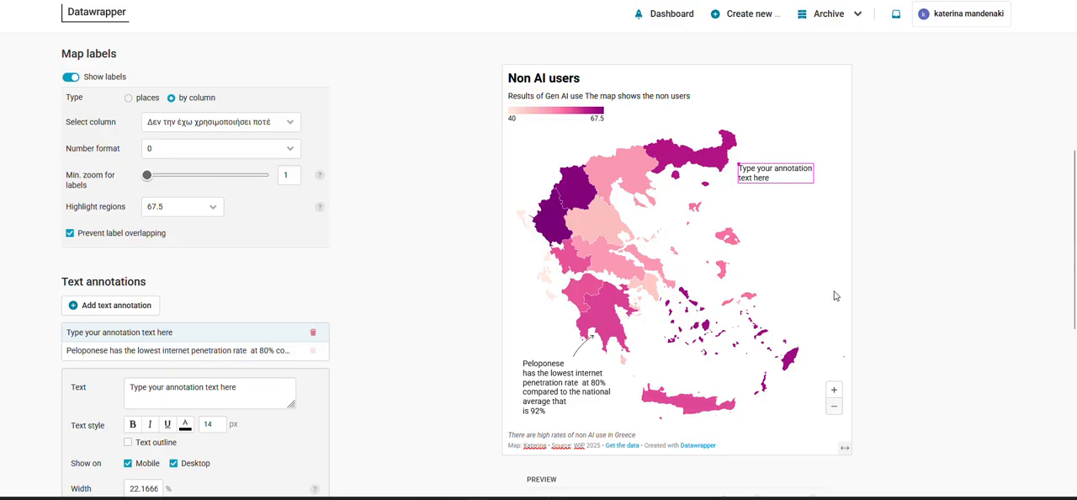
drag(769, 170, 758, 171)
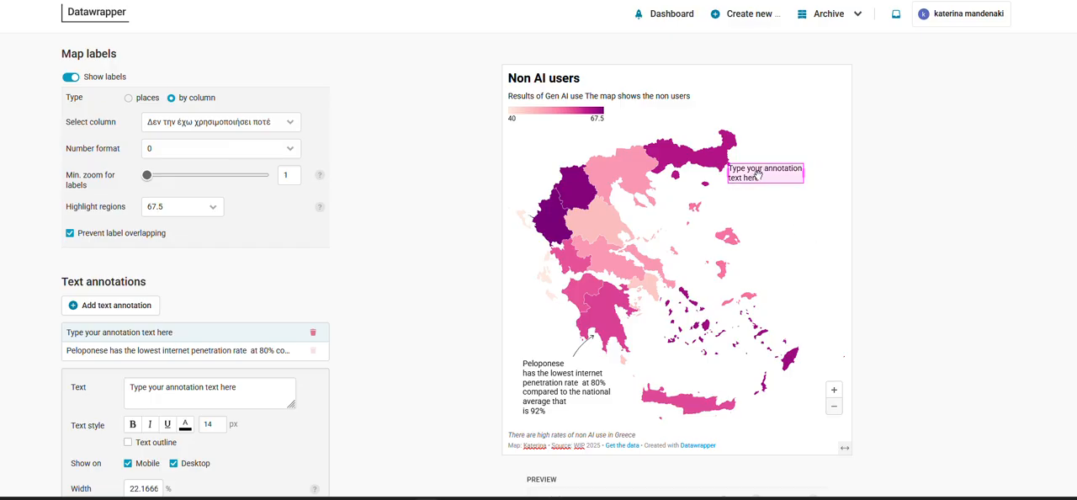
triple_click(743, 175)
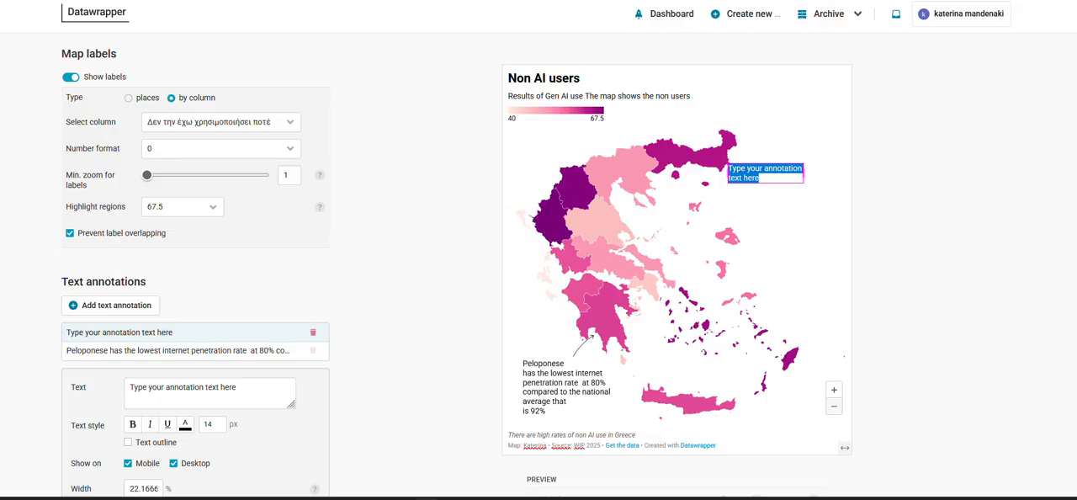
key(ctrl+v)
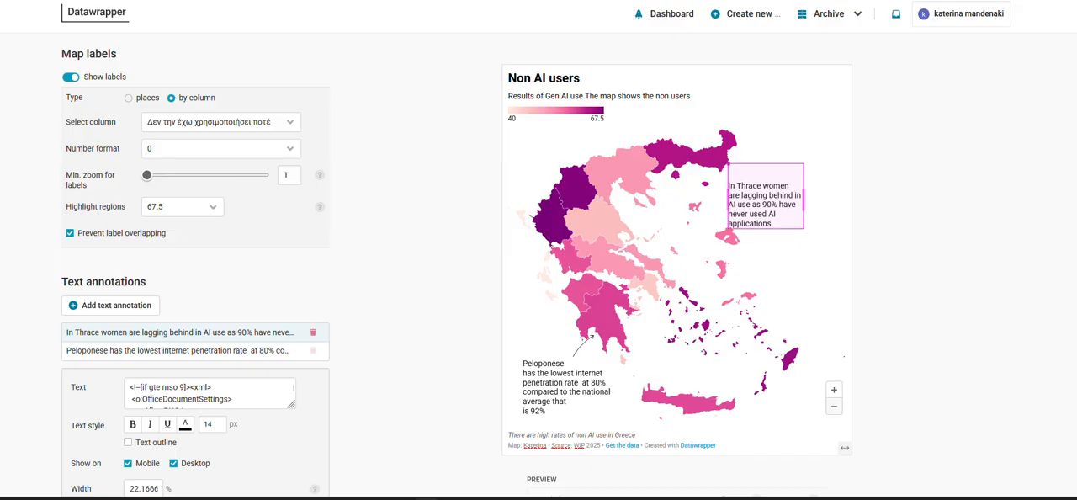
Remove the blank line above the Thrace annotation text, keeping "In Thrace women", then widen its box to about 29.67 % and shift it slightly southeast
key(Delete)
key(Delete)
key(Delete)
text(I)
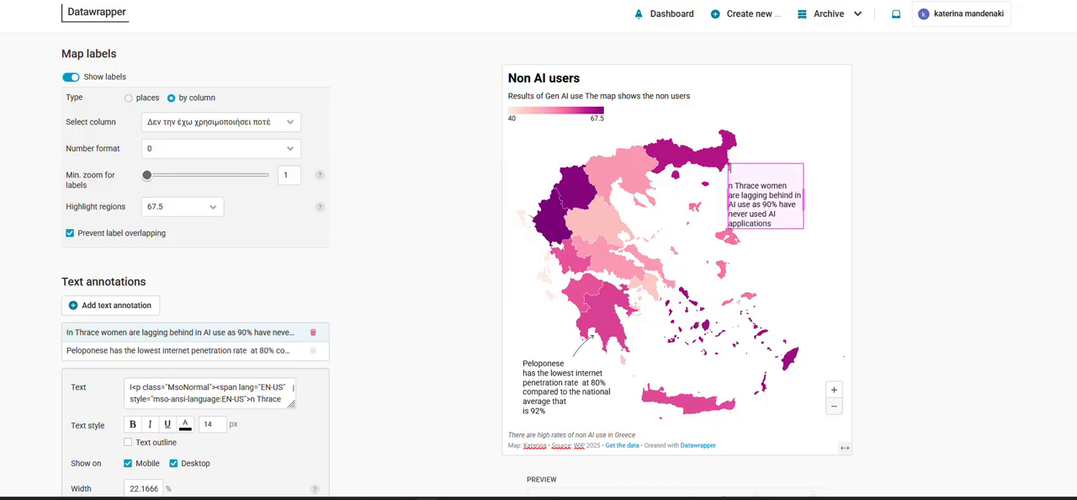
key(BackSpace)
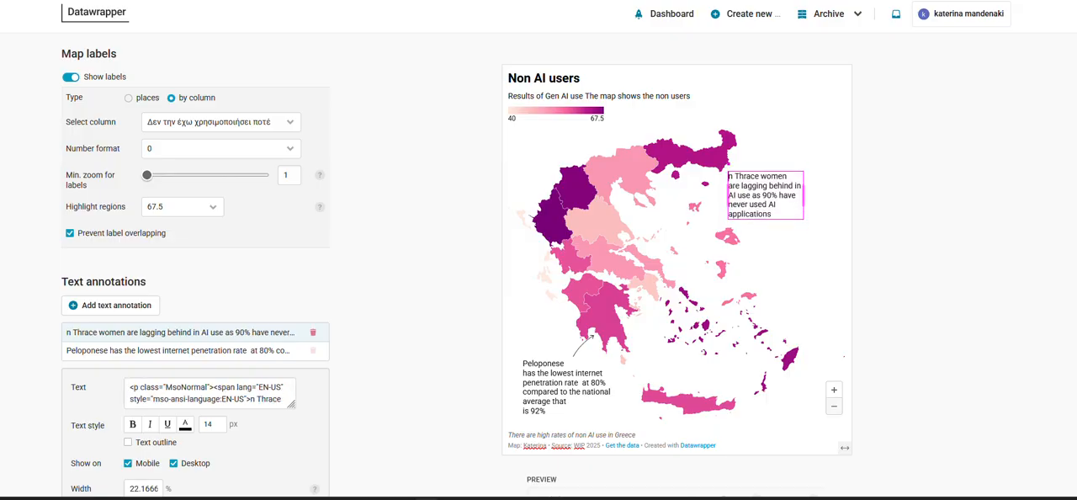
text(I)
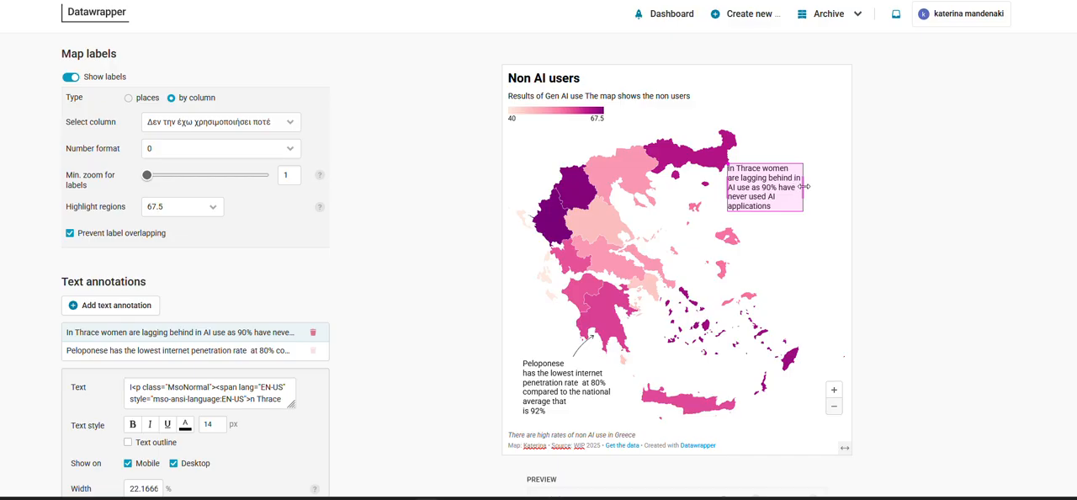
mouse_move(802, 185)
mouse_down()
mouse_move(828, 185)
mouse_move(795, 185)
mouse_up()
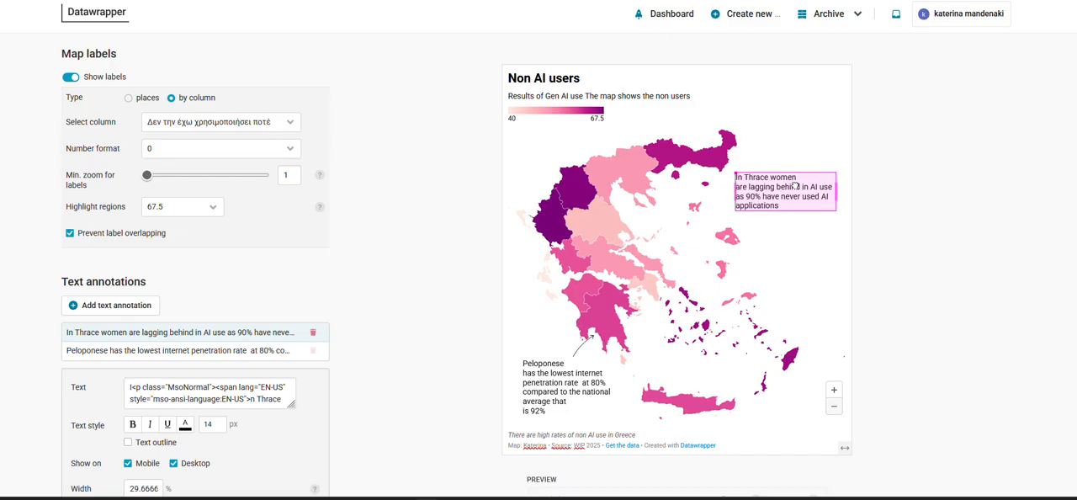
Draw a curved, medium-width arrow line from the Thrace annotation to Thrace, with the text box southeast of the region
scroll(179, 360, down, 3)
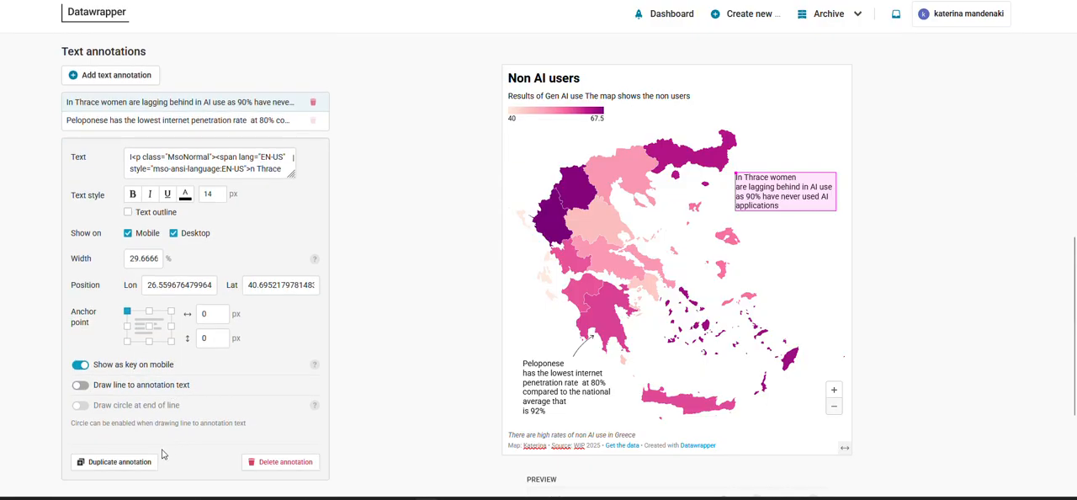
click(130, 385)
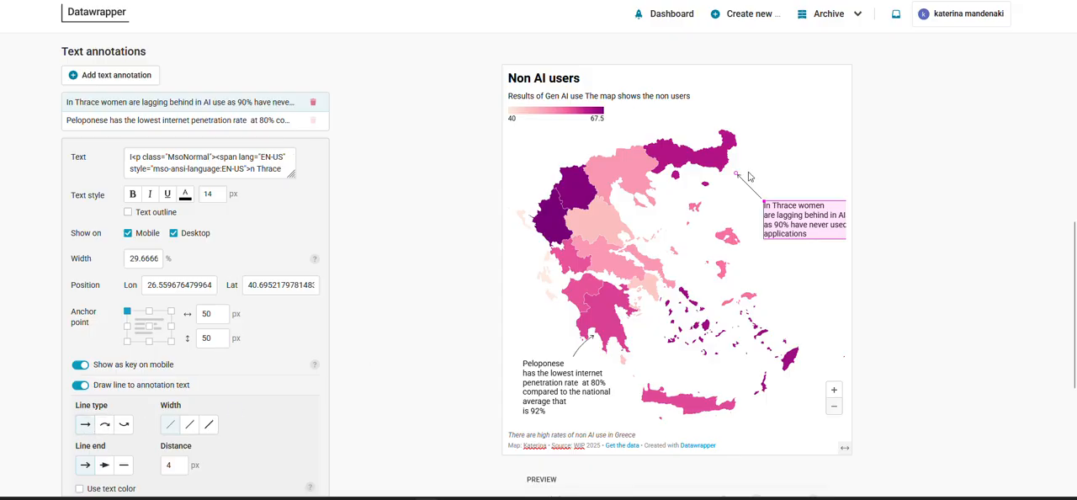
drag(736, 174, 706, 169)
click(106, 427)
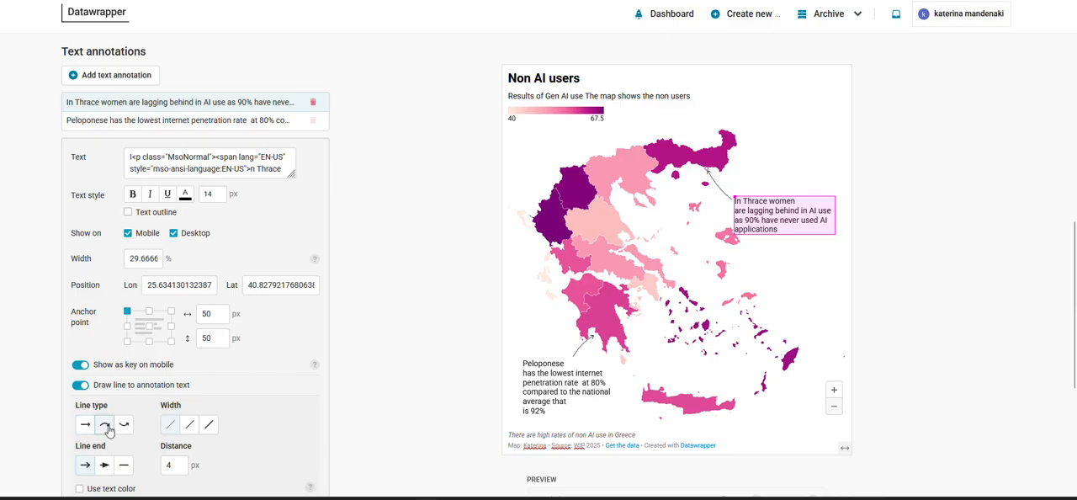
click(190, 425)
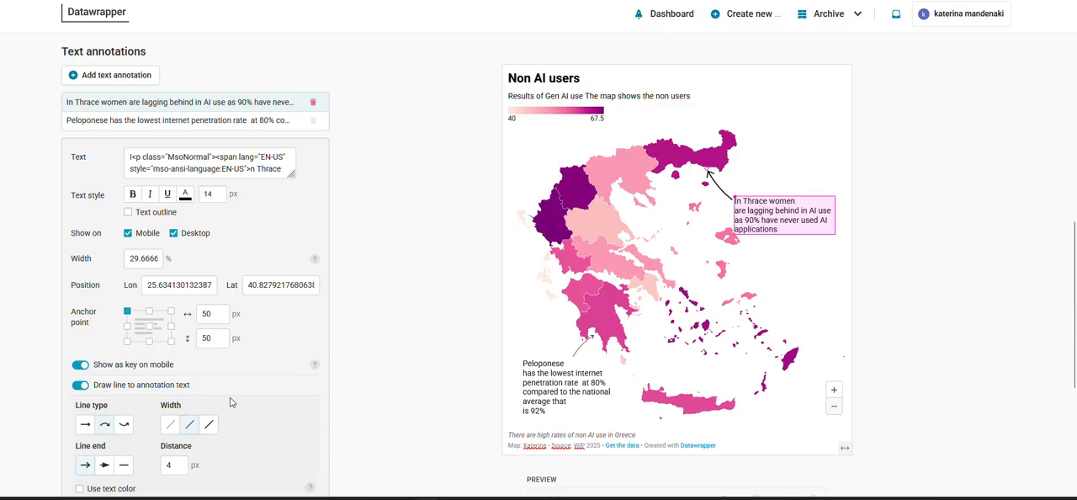
click(784, 107)
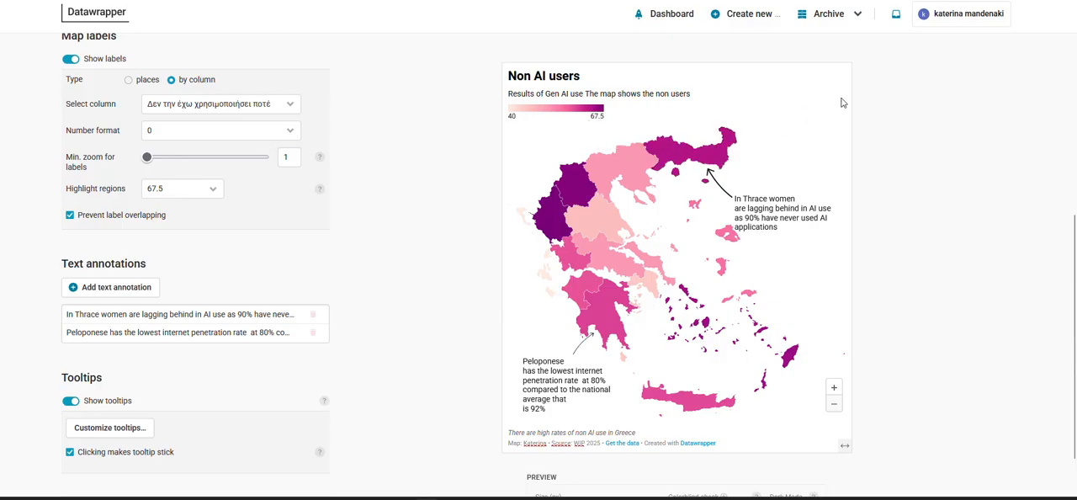
Turn off the map labels
scroll(303, 244, up, 1)
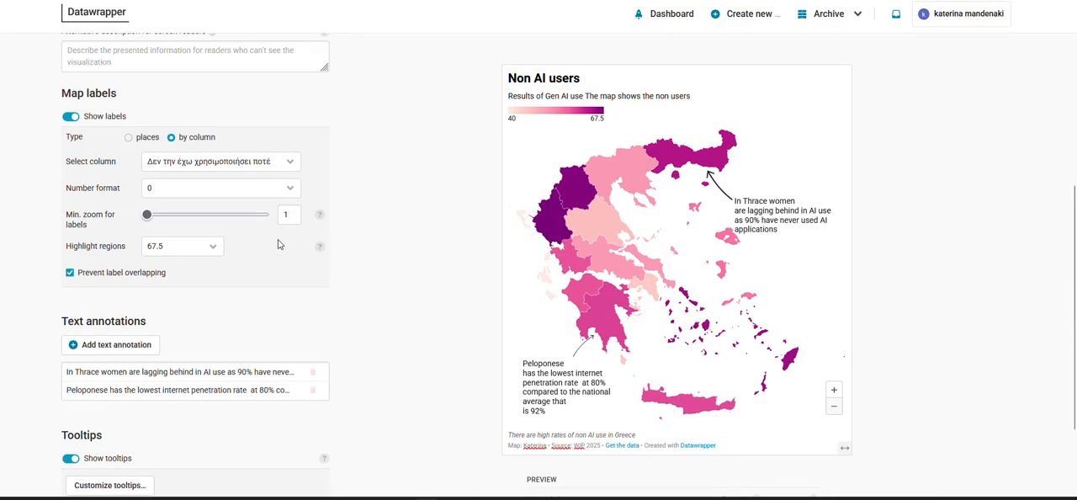
click(64, 118)
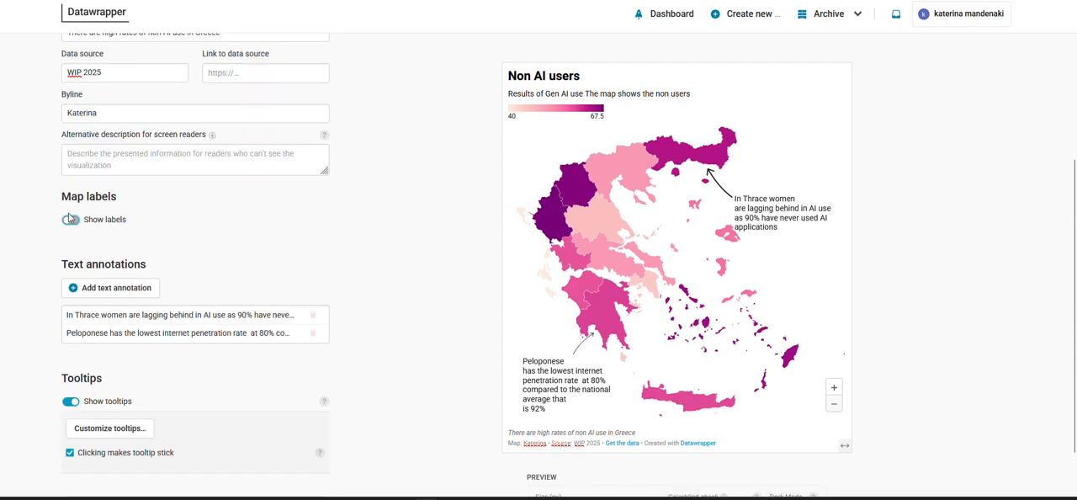
Turn the map labels back on, showing each region's value by column
click(70, 218)
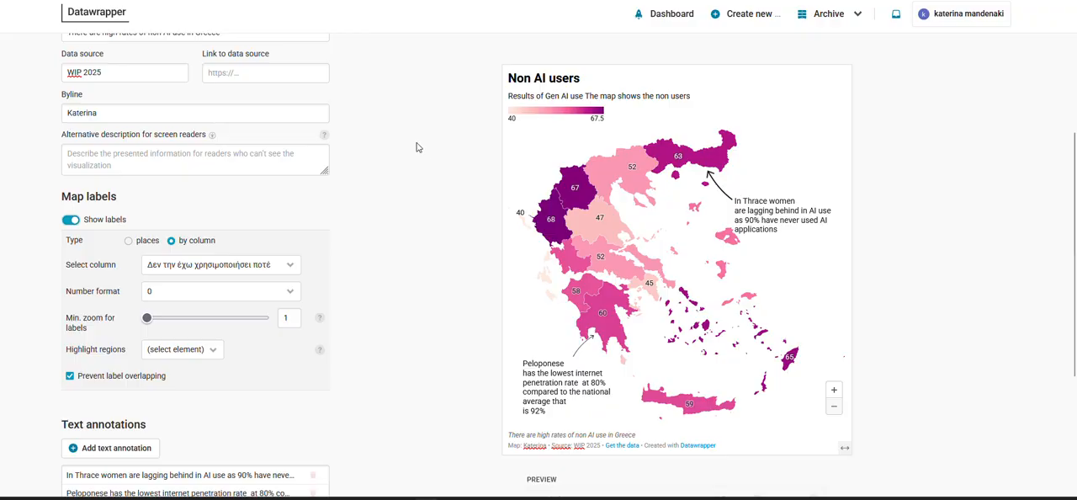
Enable the PNG image download option and the embed link in the map's footer
scroll(340, 140, up, 3)
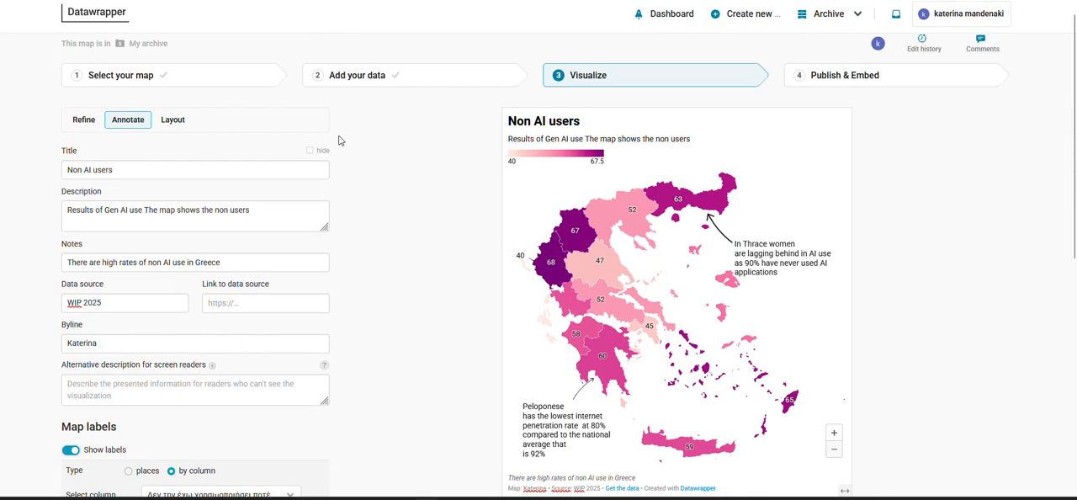
click(175, 122)
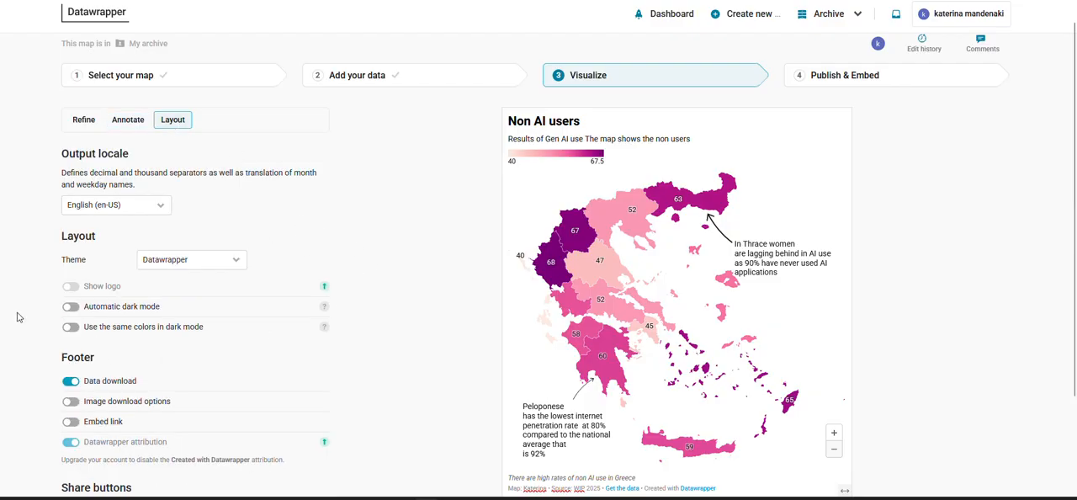
scroll(18, 314, down, 2)
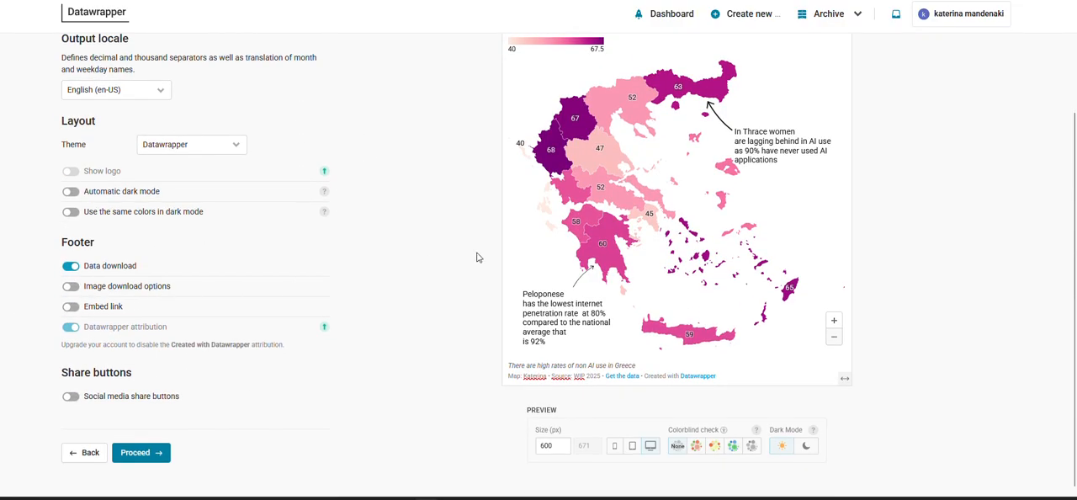
click(70, 286)
scroll(76, 288, up, 1)
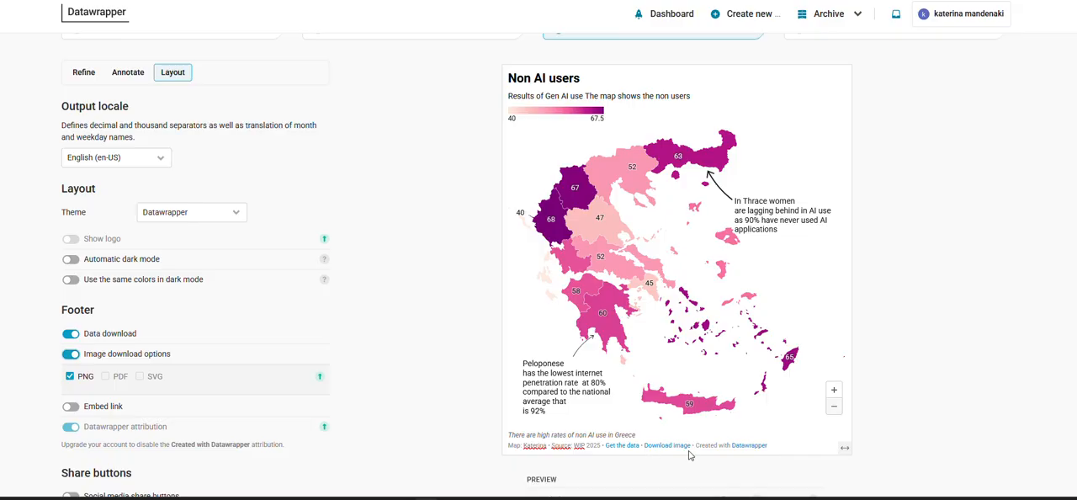
scroll(437, 326, down, 1)
scroll(438, 326, down, 2)
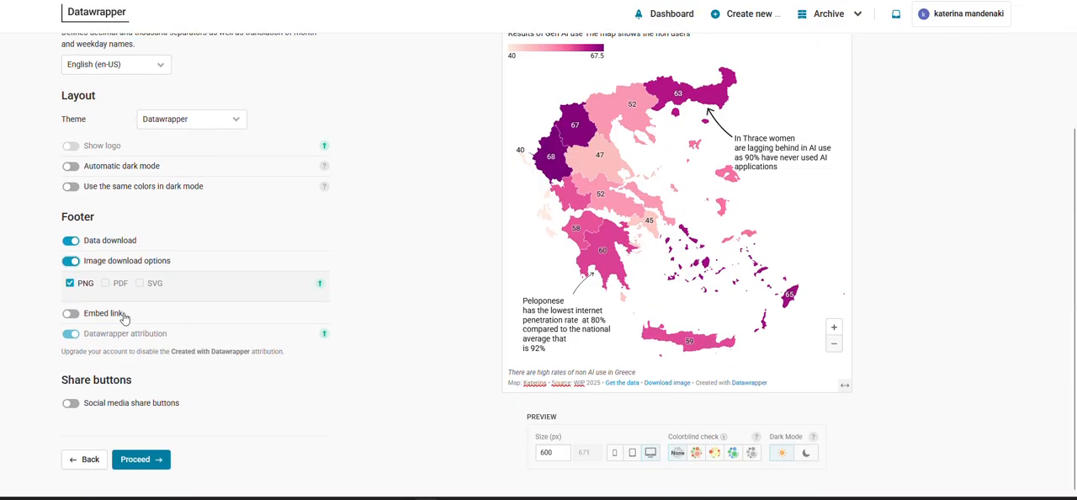
click(72, 314)
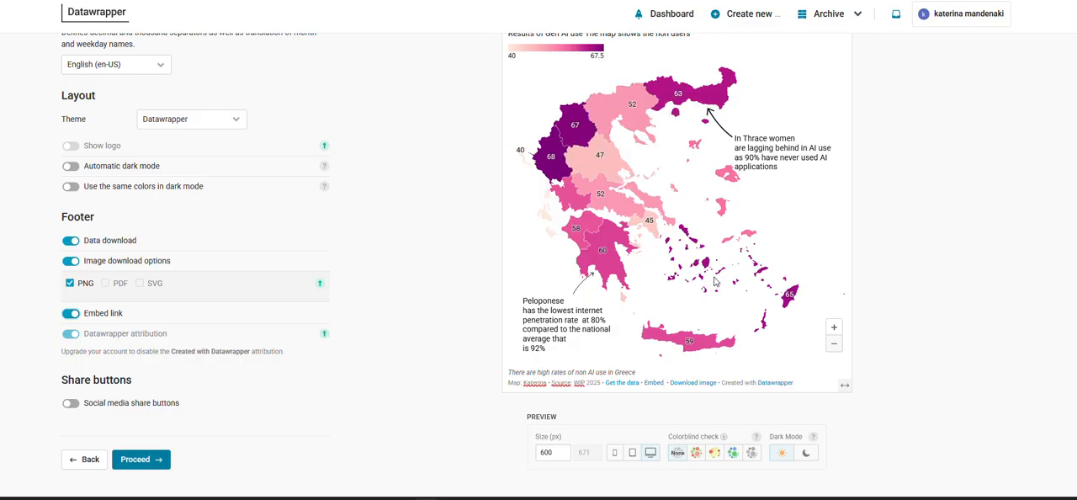
Inspect the map preview by zooming in on the Aegean islands and back out to the whole country
scroll(450, 203, up, 1)
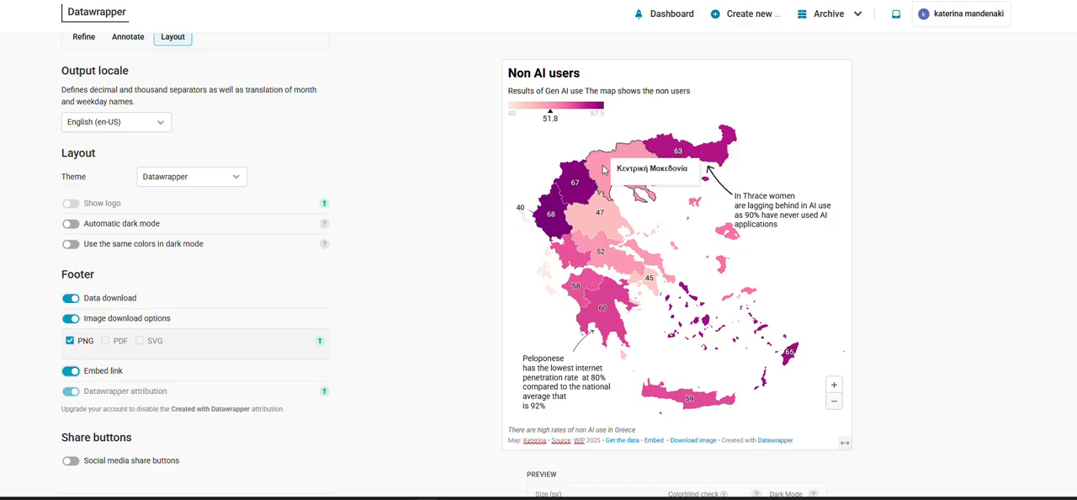
scroll(726, 362, up, 1)
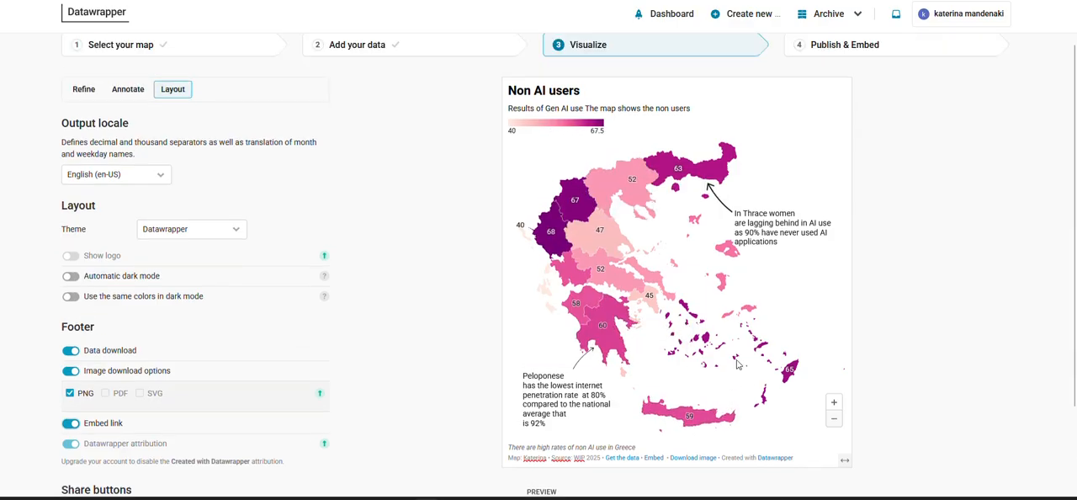
click(834, 407)
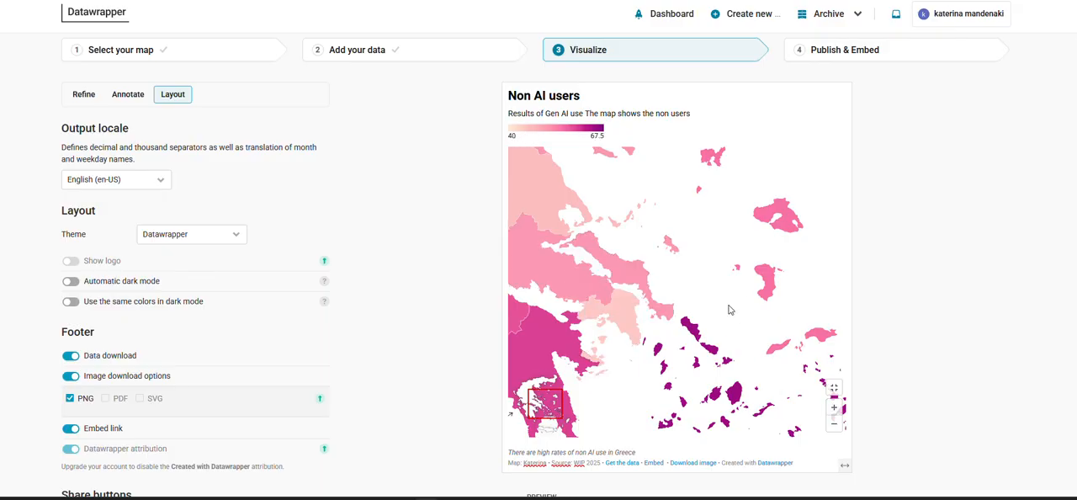
click(833, 423)
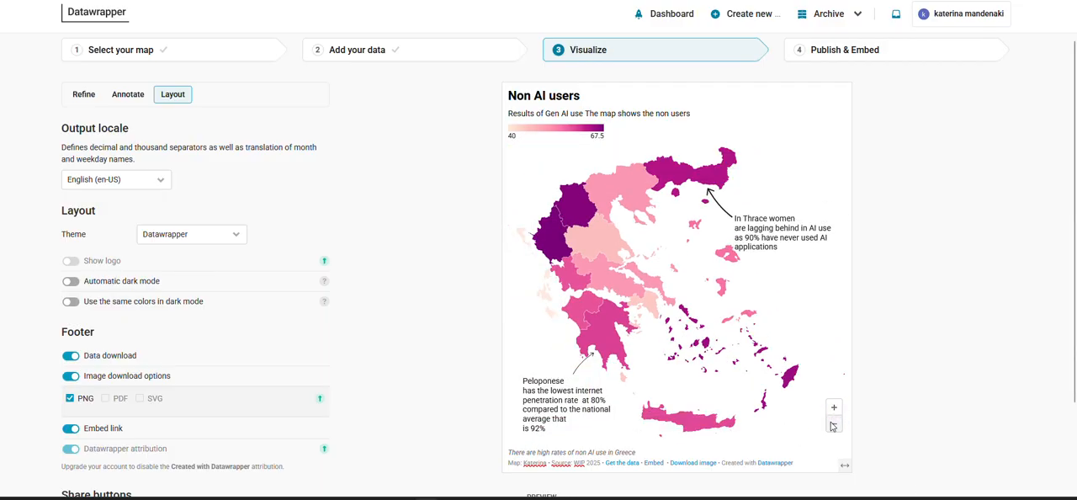
Publish the map and copy its embed code as a responsive iframe
click(836, 56)
click(284, 195)
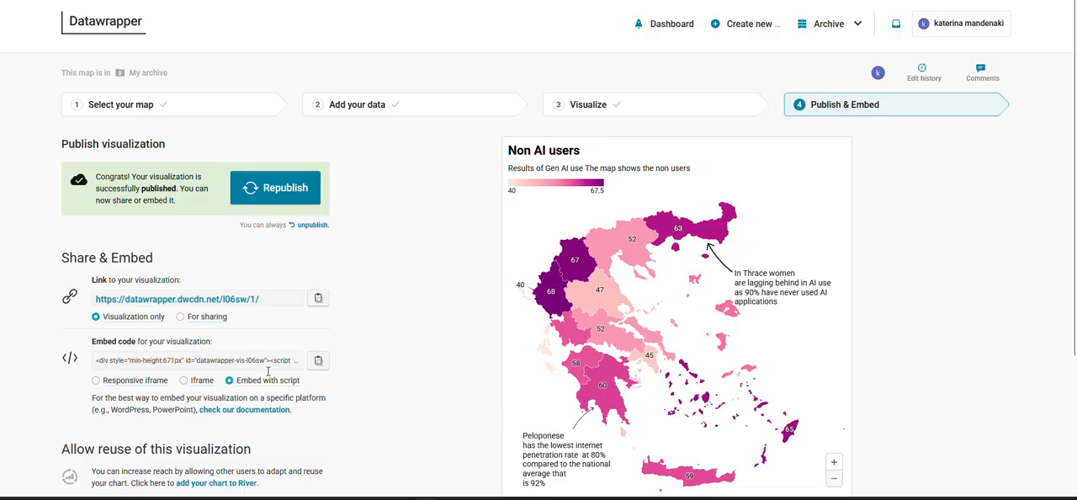
click(131, 385)
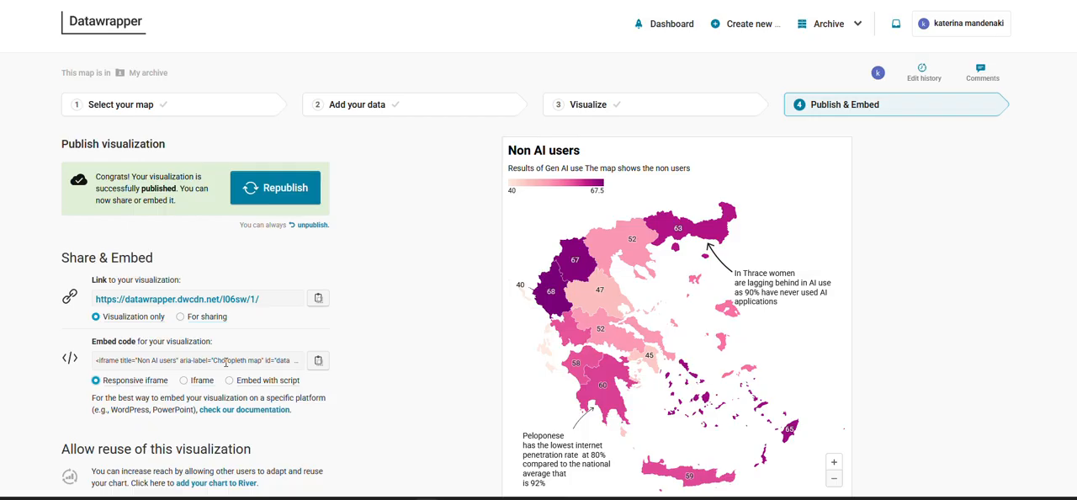
click(317, 363)
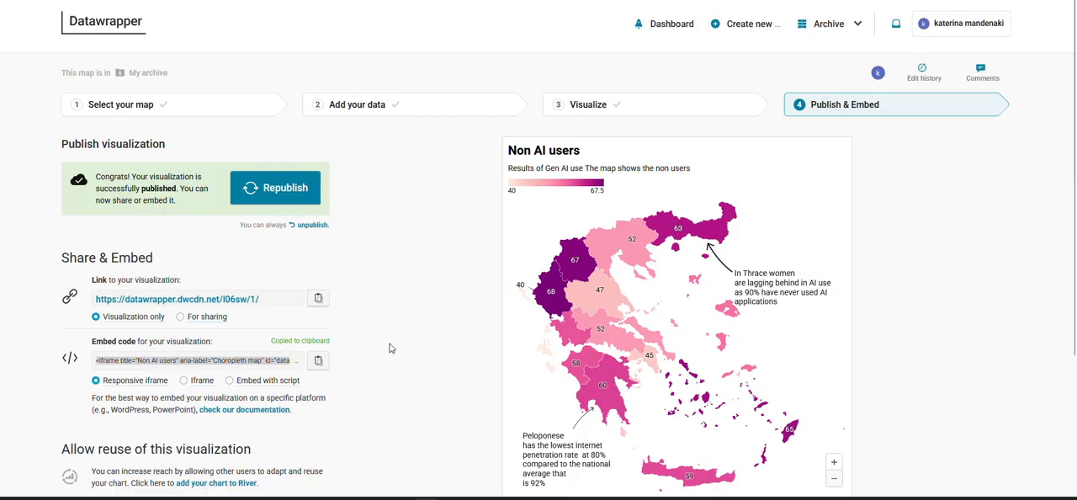
scroll(390, 348, down, 2)
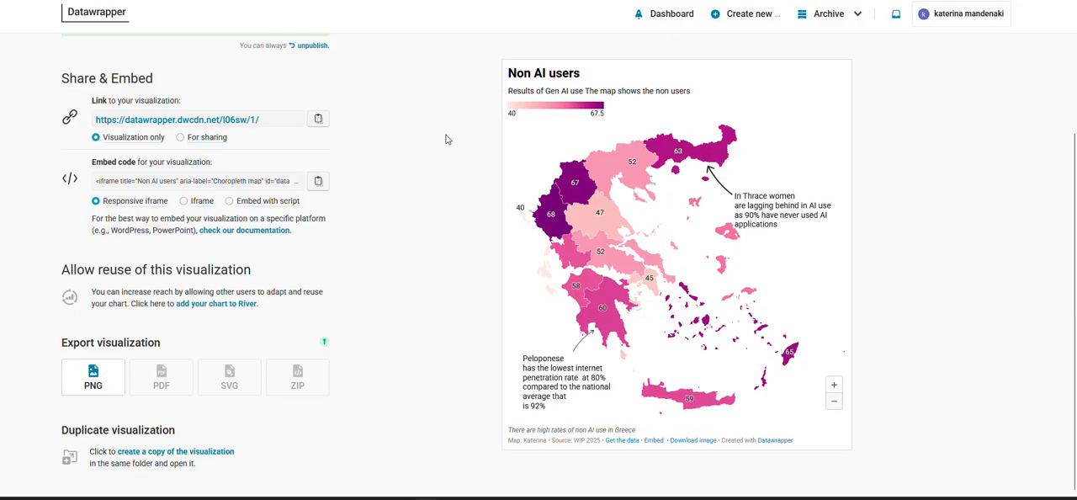
scroll(446, 140, up, 4)
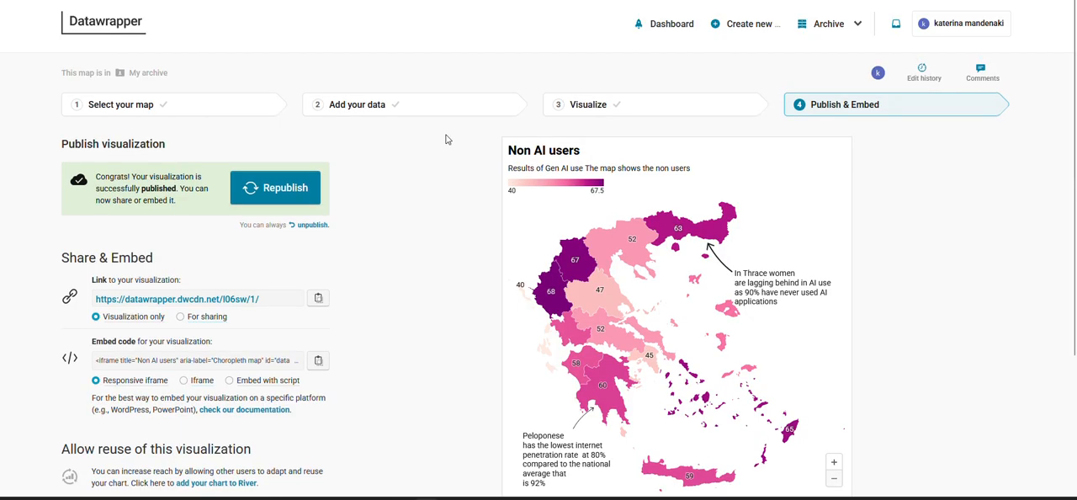
scroll(446, 140, down, 3)
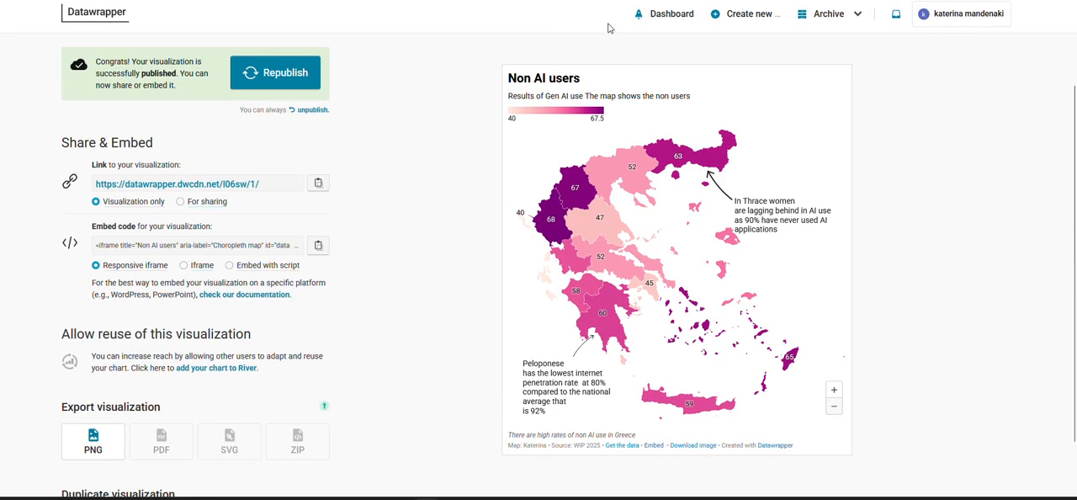